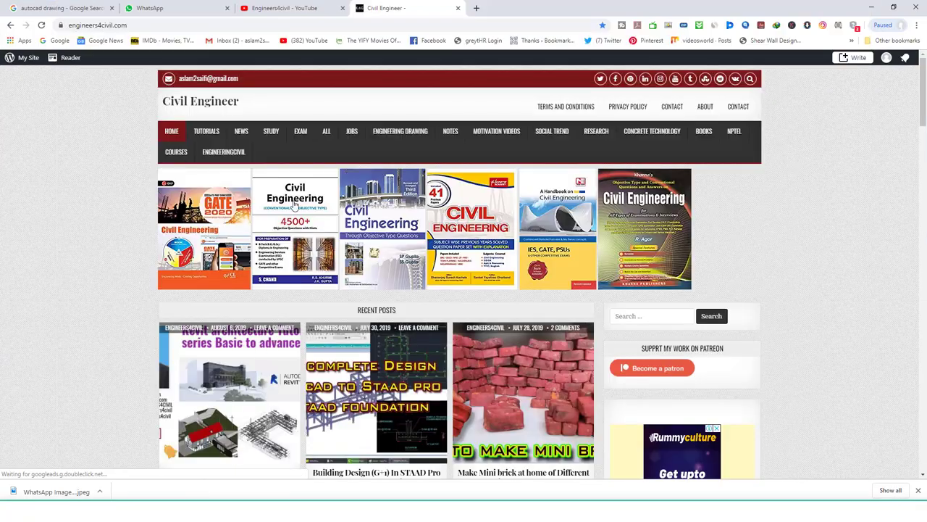
Browse the uploaded videos on the Engineers4civil YouTube channel
{"action": "key", "text": "ctrl+shift+Tab"}
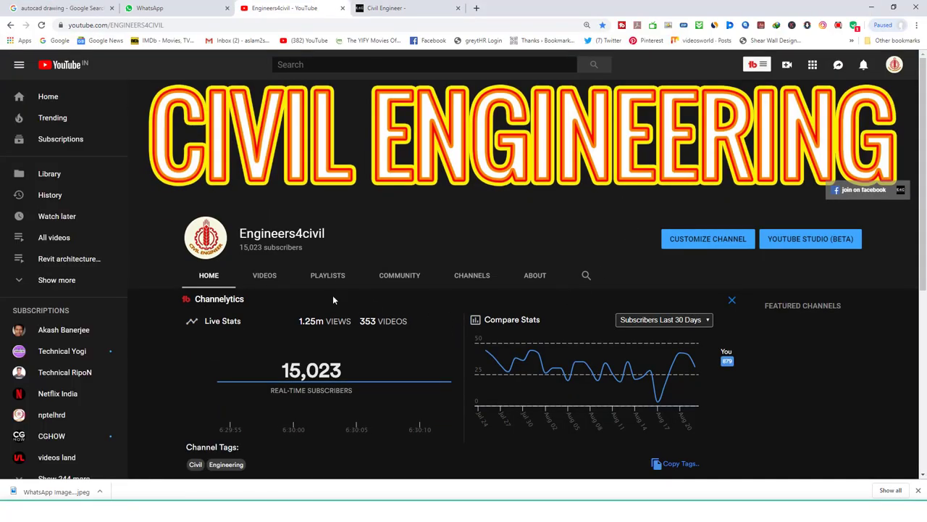
{"action": "left_click", "coordinate": [264, 276]}
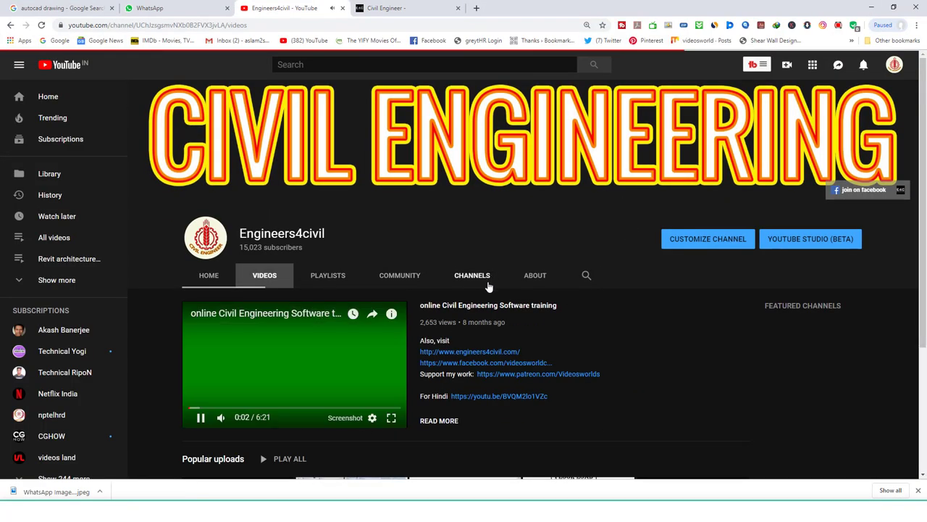
{"action": "scroll", "coordinate": [450, 327], "scroll_direction": "down", "scroll_amount": 2}
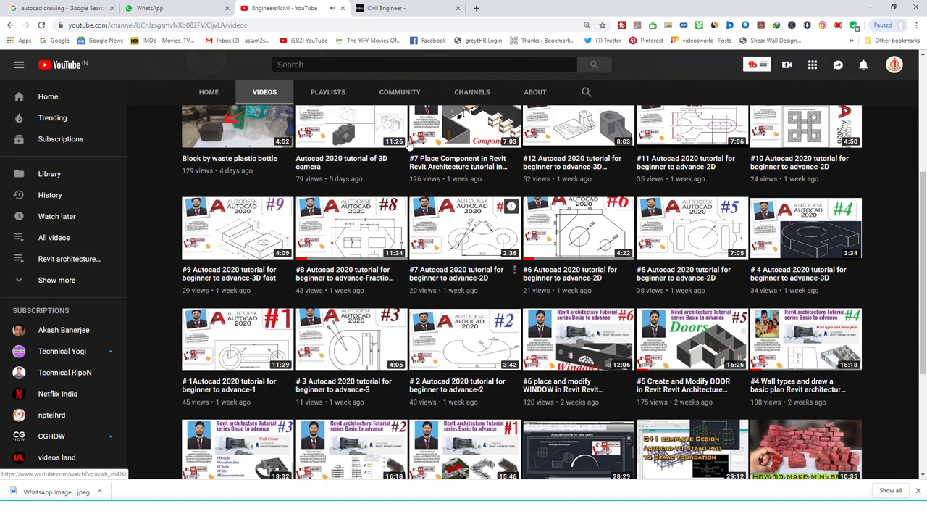
Return to the Civil Engineer site and scroll down through its homepage
{"action": "key", "text": "ctrl+Tab"}
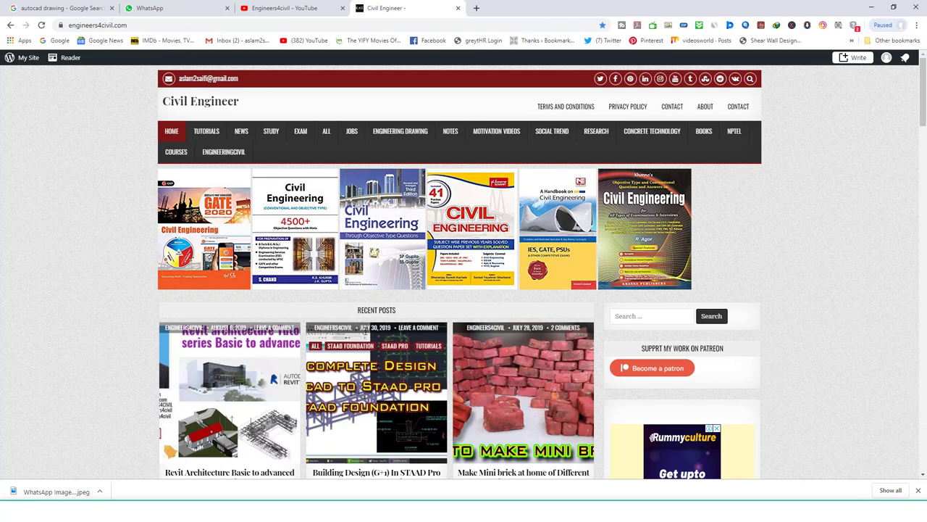
{"action": "scroll", "coordinate": [340, 326], "scroll_direction": "down", "scroll_amount": 2}
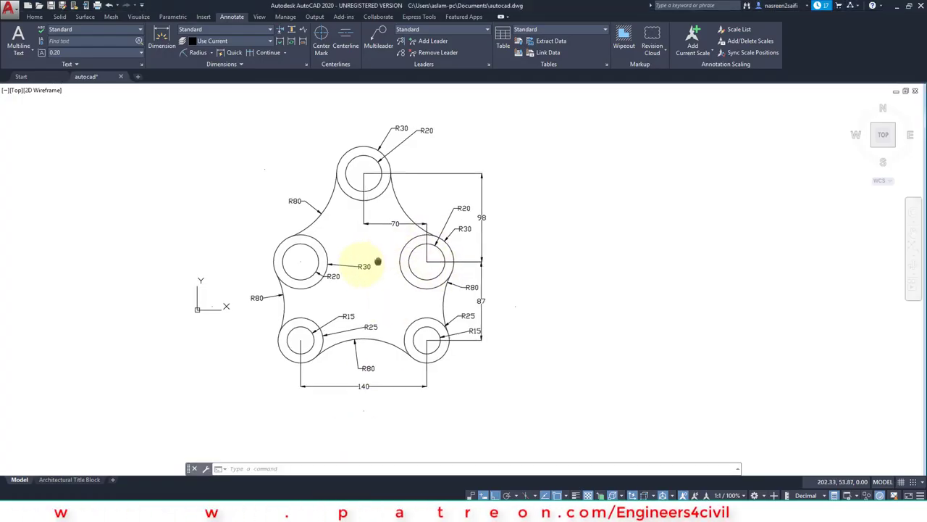
{"action": "scroll", "coordinate": [348, 270], "scroll_direction": "down", "scroll_amount": 2}
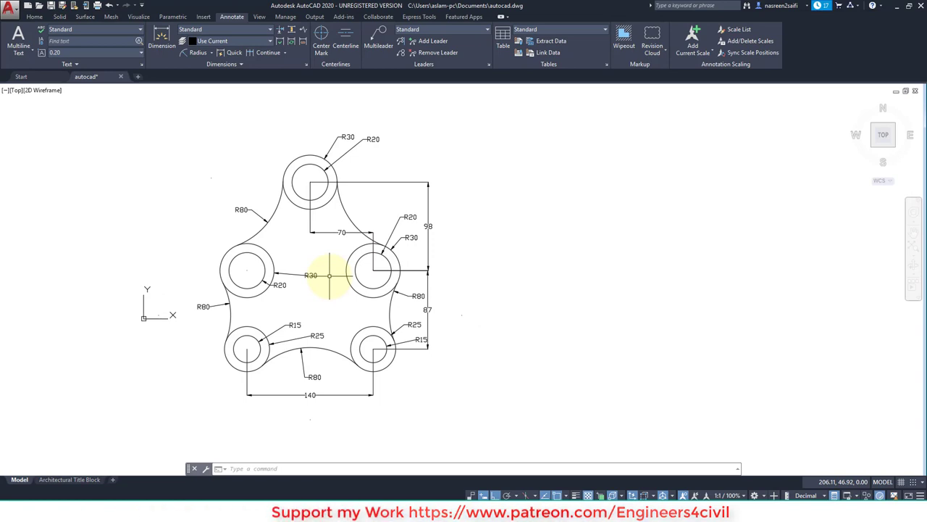
{"action": "key", "text": "Escape"}
{"action": "key", "text": "Escape"}
{"action": "key", "text": "Escape"}
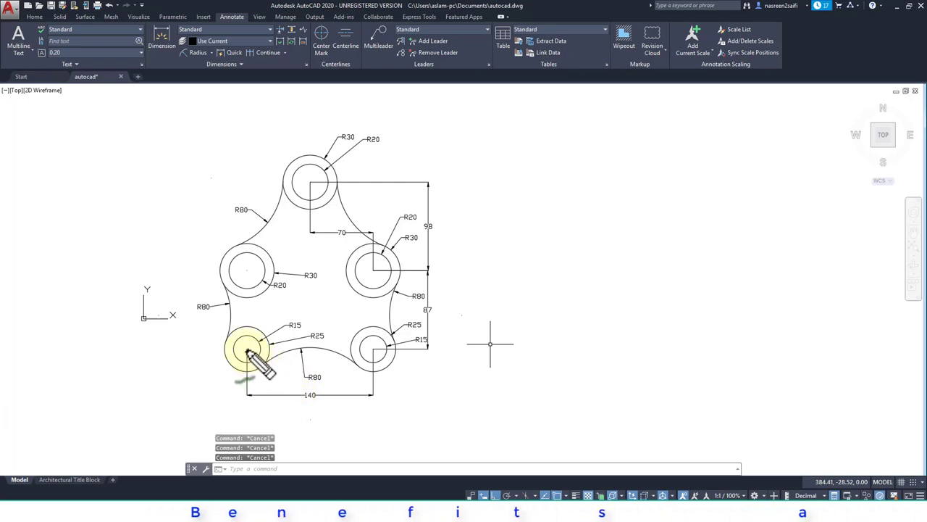
{"action": "left_click_drag", "start_coordinate": [247, 350], "coordinate": [374, 349]}
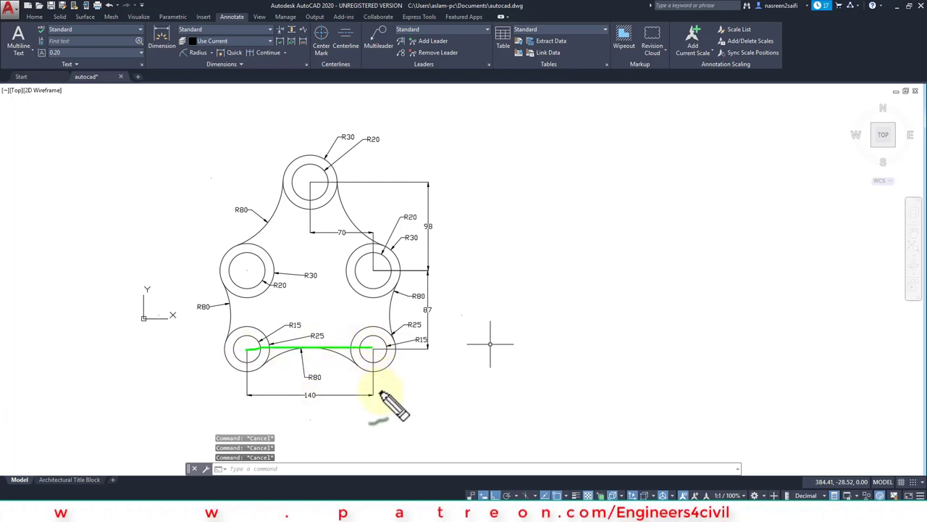
{"action": "left_click_drag", "start_coordinate": [247, 270], "coordinate": [373, 269]}
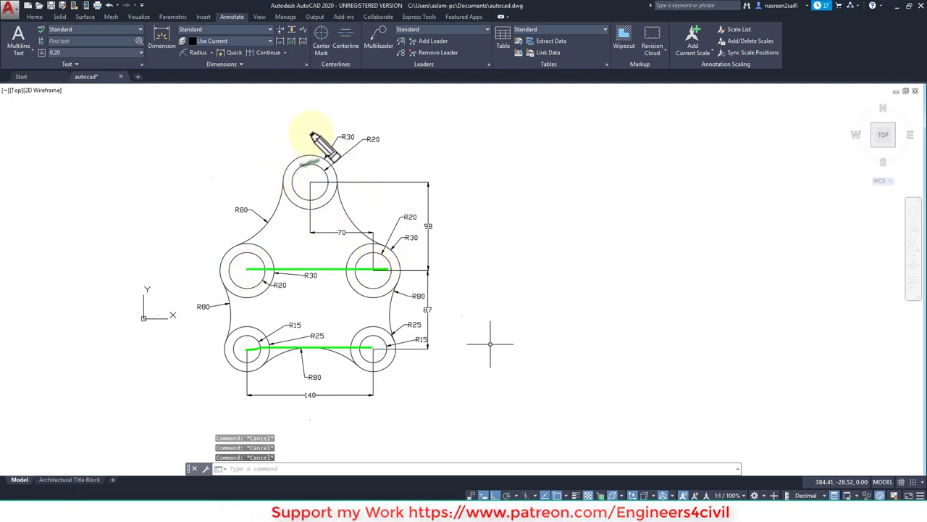
{"action": "left_click_drag", "start_coordinate": [312, 133], "coordinate": [319, 388]}
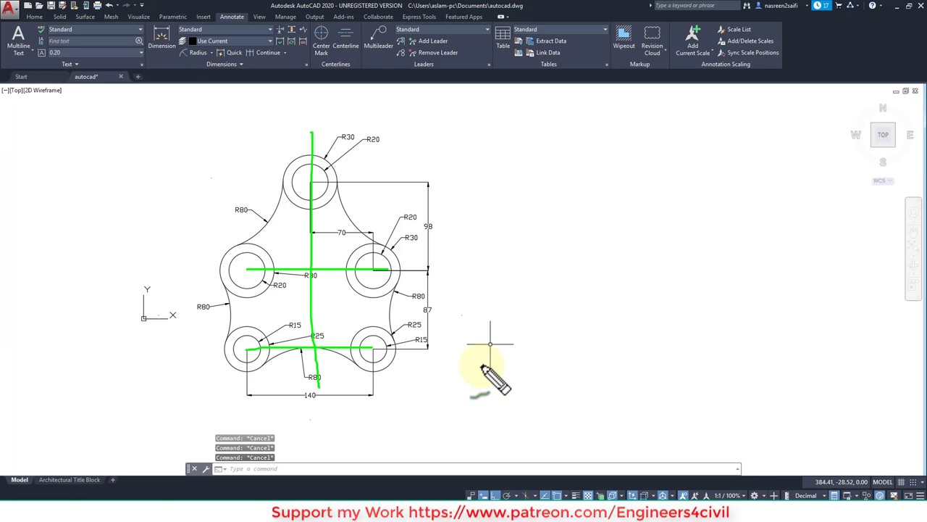
Draw a 300-long horizontal line to the right of the plate
{"action": "key", "text": "Escape"}
{"action": "key", "text": "Return"}
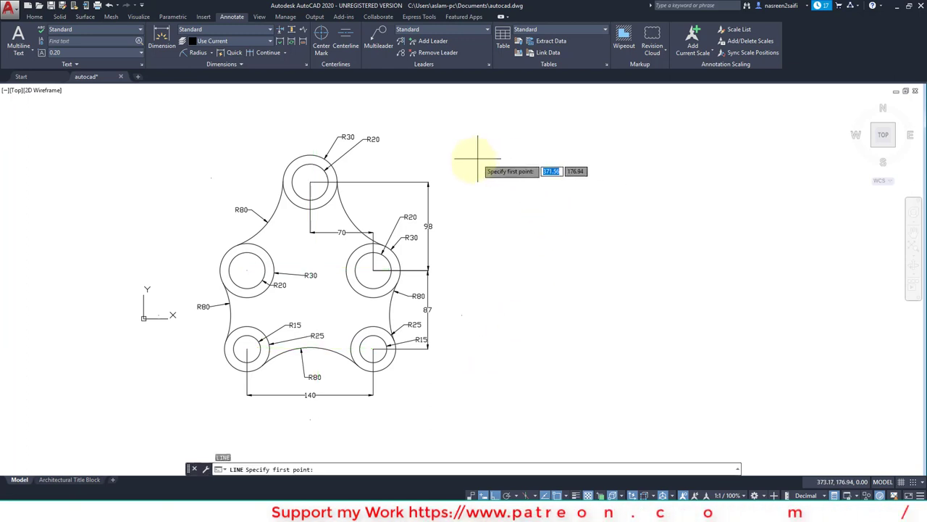
{"action": "left_click", "coordinate": [472, 159]}
{"action": "type", "text": "300"}
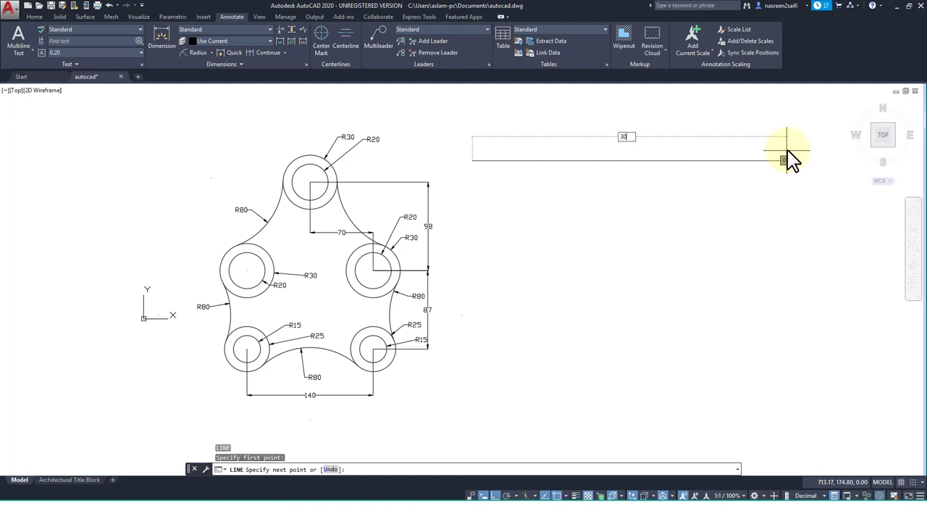
{"action": "key", "text": "Return"}
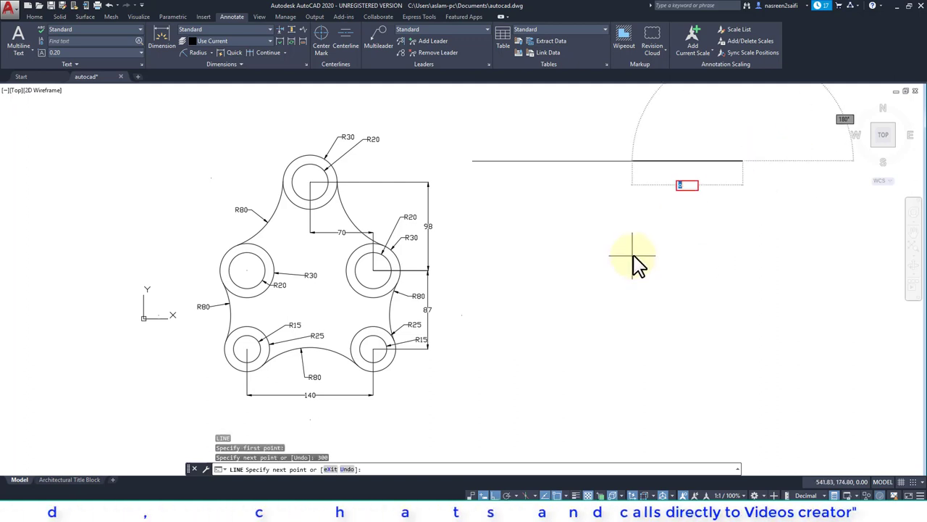
{"action": "key", "text": "Return"}
Offset the horizontal line 98 downward, then offset that copy 87 further down
{"action": "type", "text": "o"}
{"action": "key", "text": "Return"}
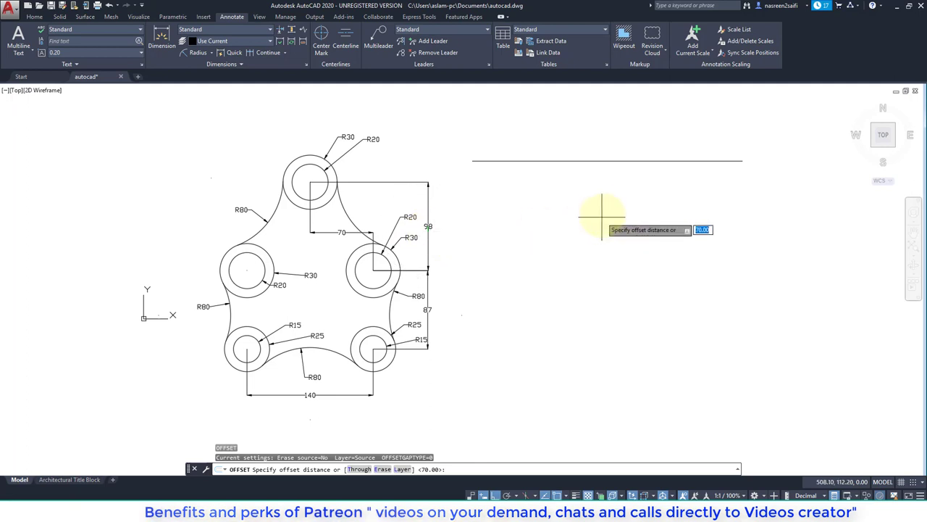
{"action": "type", "text": "98"}
{"action": "key", "text": "Return"}
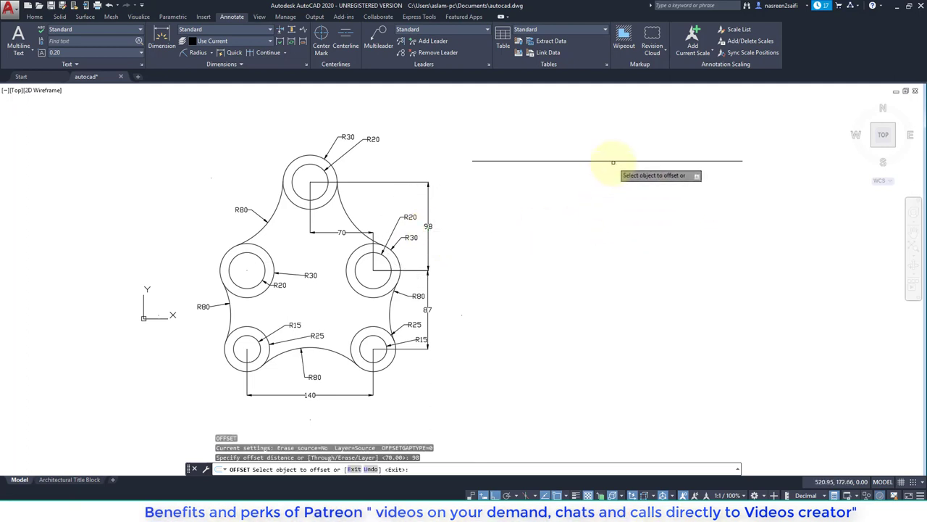
{"action": "left_click", "coordinate": [609, 160]}
{"action": "left_click", "coordinate": [616, 221]}
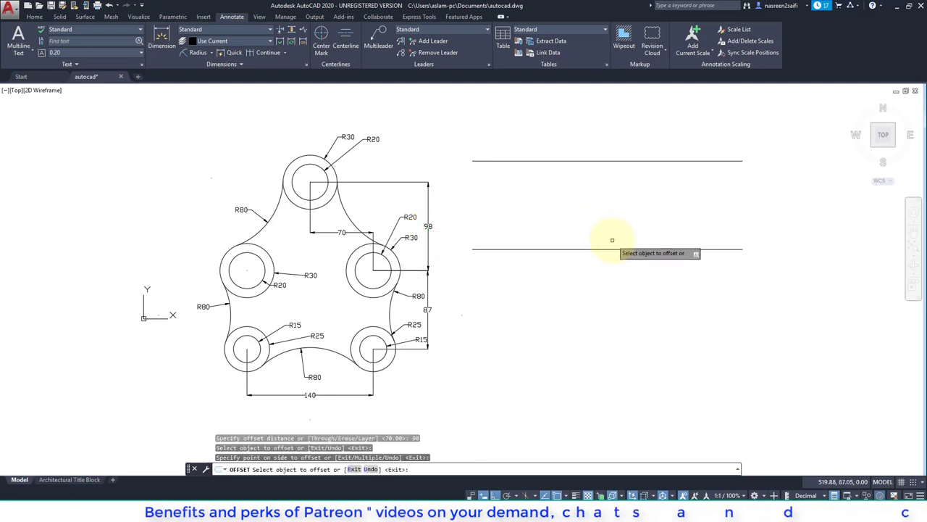
{"action": "key", "text": "Return"}
{"action": "key", "text": "Return"}
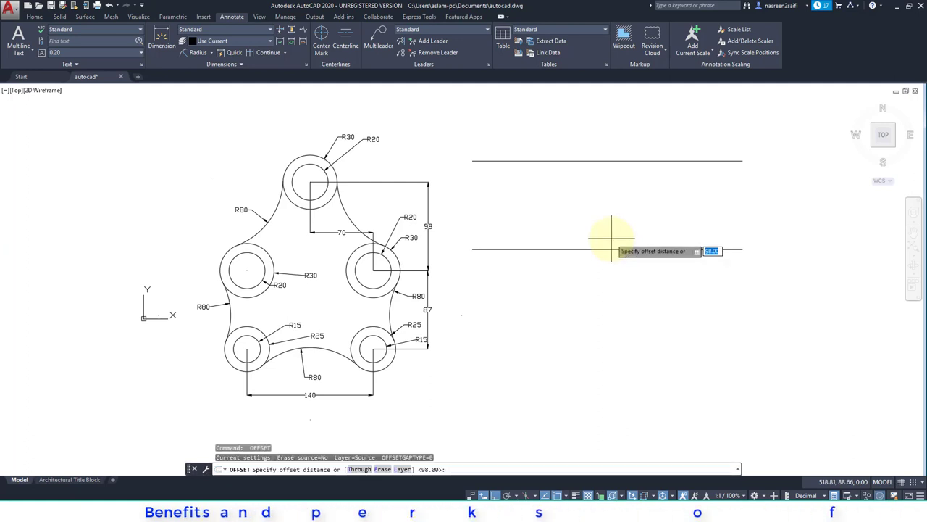
{"action": "type", "text": "87"}
{"action": "key", "text": "Return"}
{"action": "left_click", "coordinate": [611, 249]}
{"action": "left_click", "coordinate": [608, 300]}
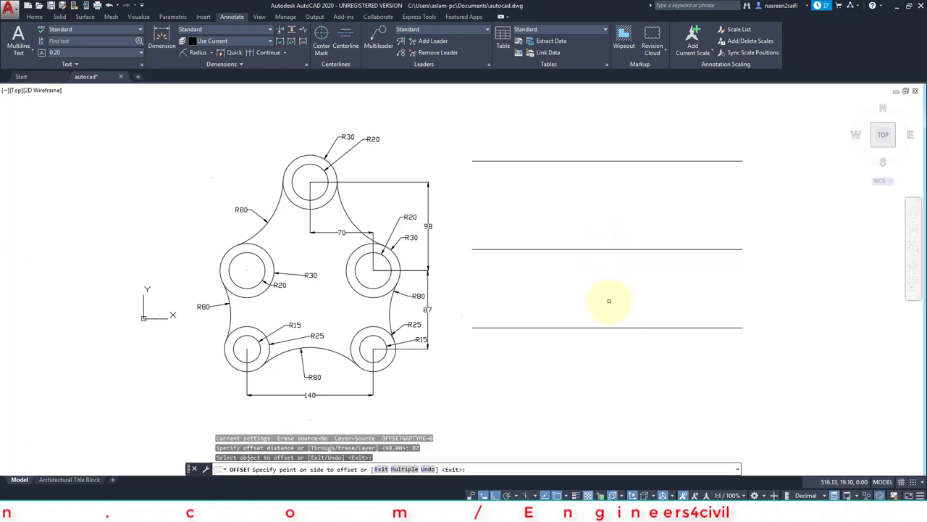
{"action": "key", "text": "Escape"}
Draw a vertical line crossing all three horizontal lines
{"action": "type", "text": "l"}
{"action": "key", "text": "Return"}
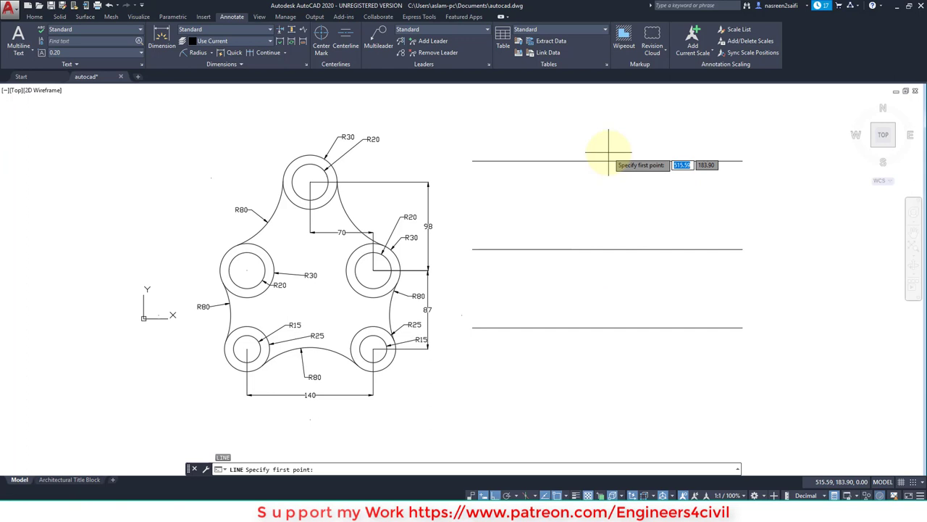
{"action": "left_click", "coordinate": [607, 121]}
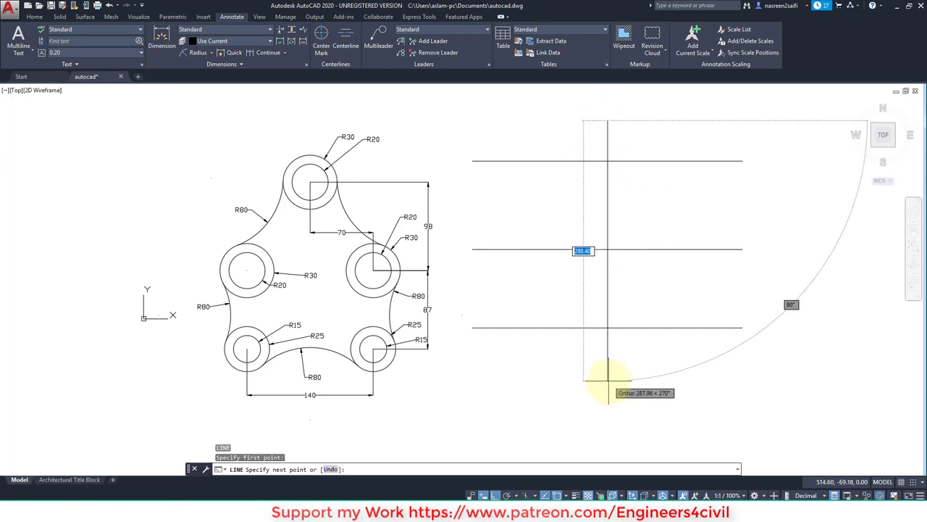
{"action": "left_click", "coordinate": [608, 380]}
{"action": "key", "text": "Escape"}
Offset the vertical line 70 to both the right and the left
{"action": "type", "text": "o"}
{"action": "key", "text": "Return"}
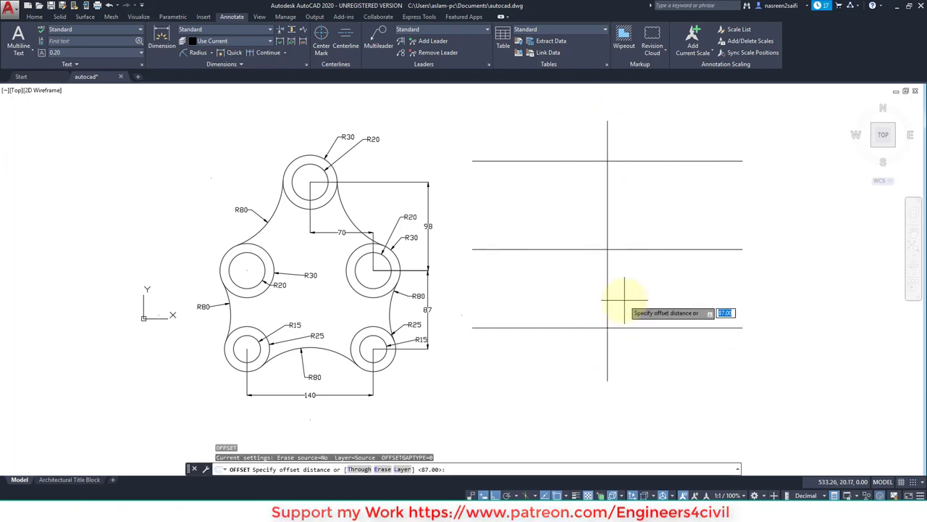
{"action": "type", "text": "70"}
{"action": "key", "text": "Return"}
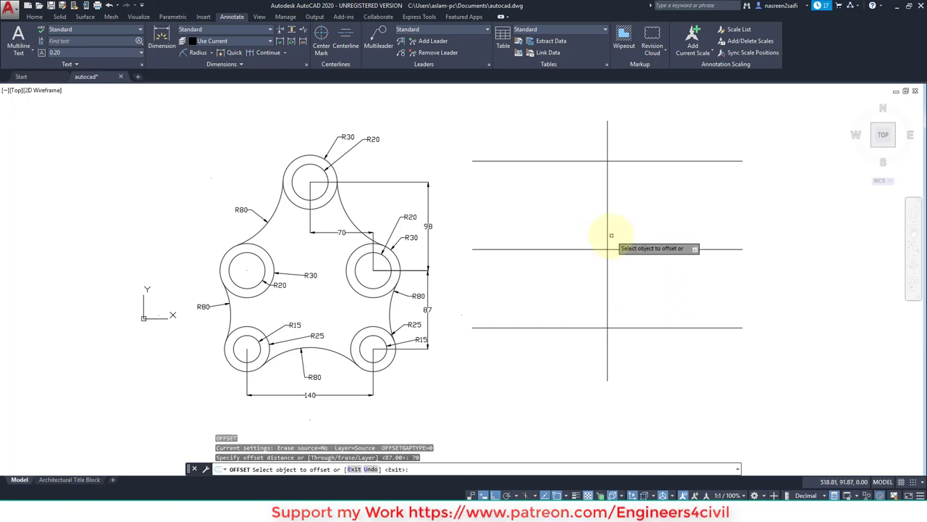
{"action": "left_click", "coordinate": [608, 241]}
{"action": "left_click", "coordinate": [623, 236]}
{"action": "left_click", "coordinate": [608, 231]}
{"action": "left_click", "coordinate": [608, 232]}
{"action": "left_click", "coordinate": [569, 234]}
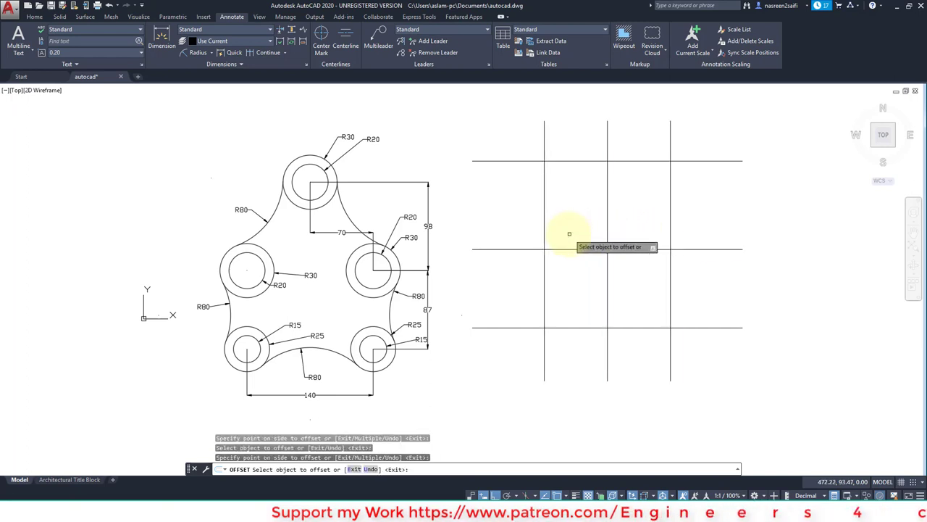
{"action": "key", "text": "Escape"}
{"action": "key", "text": "Escape"}
Draw concentric R20 and R30 circles at the top intersection of the grid
{"action": "key", "text": "Return"}
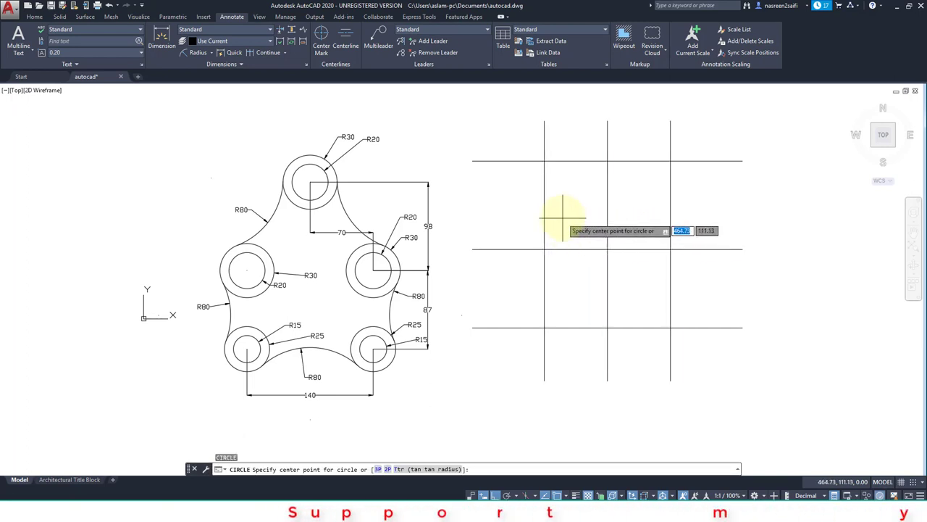
{"action": "left_click", "coordinate": [607, 160]}
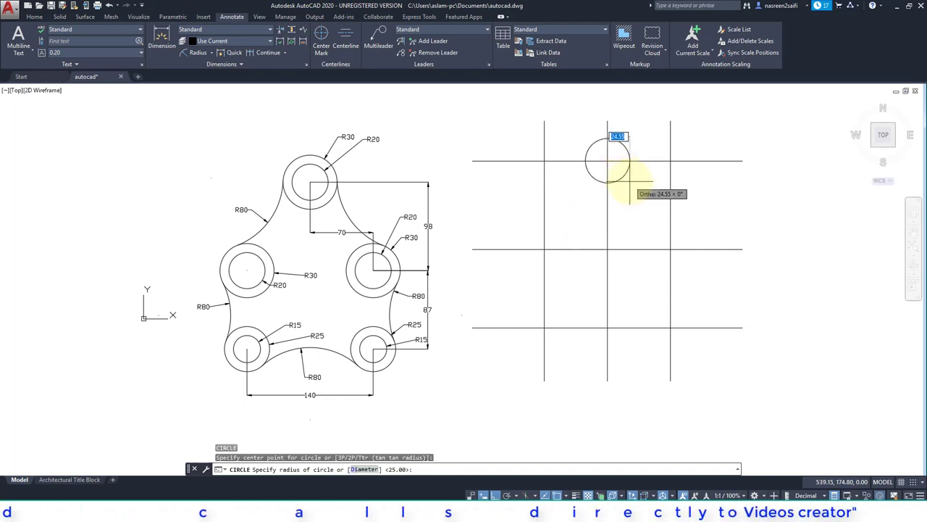
{"action": "type", "text": "3"}
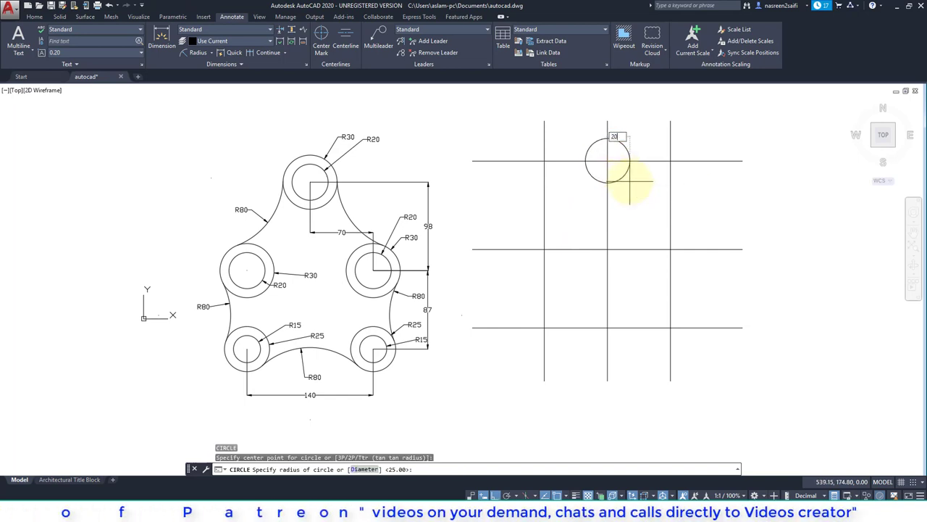
{"action": "type", "text": "0"}
{"action": "key", "text": "Return"}
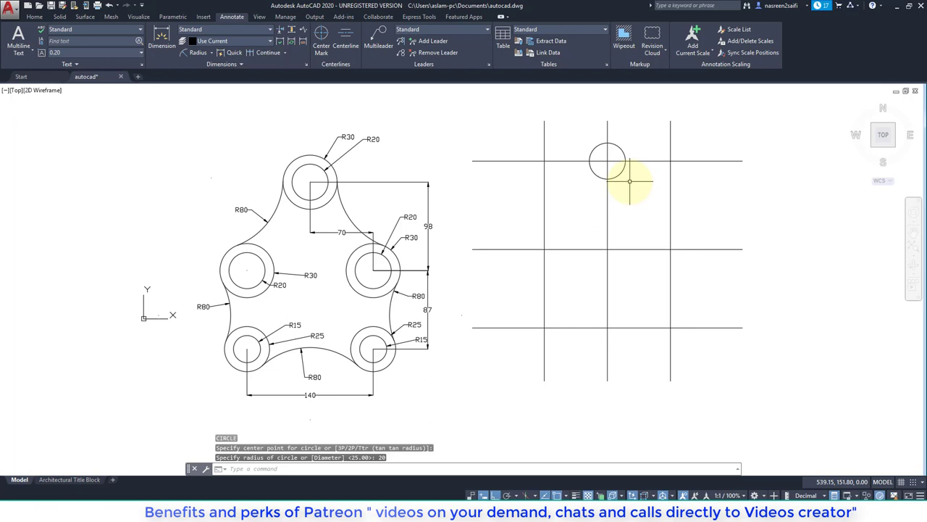
{"action": "key", "text": "Return"}
{"action": "left_click", "coordinate": [607, 161]}
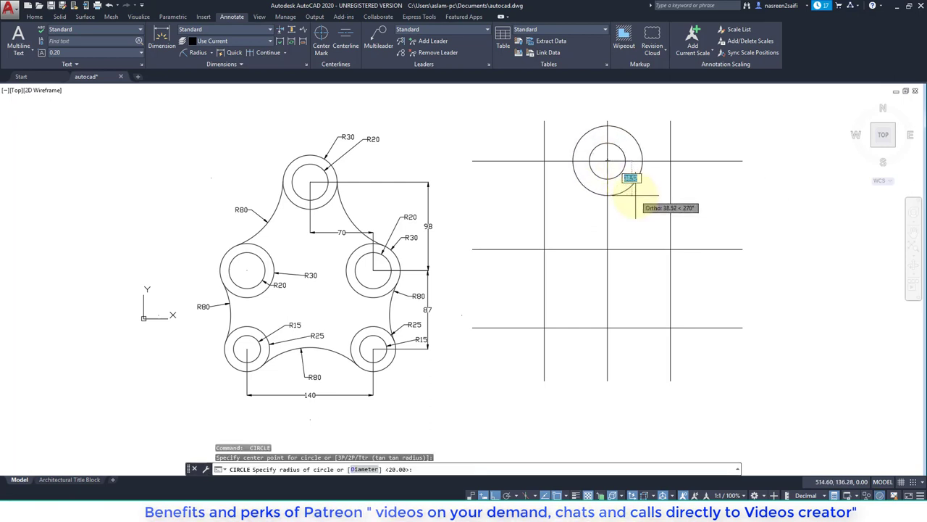
{"action": "type", "text": "30"}
{"action": "key", "text": "Return"}
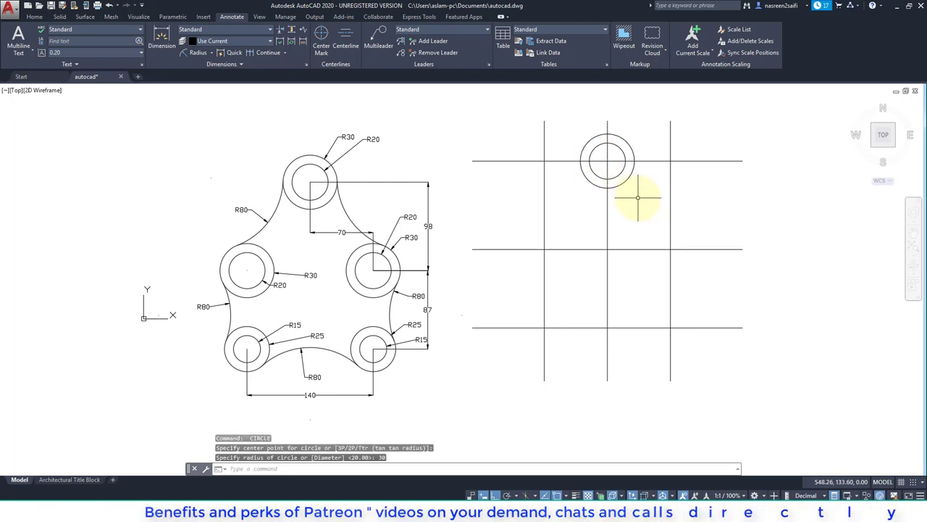
Copy the top circle pair to the left and right middle intersections
{"action": "type", "text": "co"}
{"action": "key", "text": "Return"}
{"action": "left_click", "coordinate": [640, 199]}
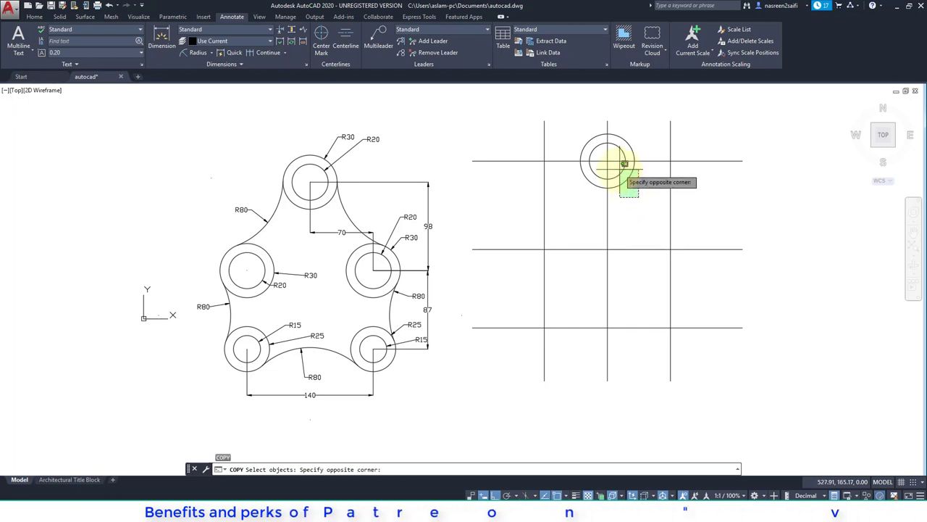
{"action": "left_click", "coordinate": [617, 175]}
{"action": "key", "text": "Return"}
{"action": "left_click", "coordinate": [607, 160]}
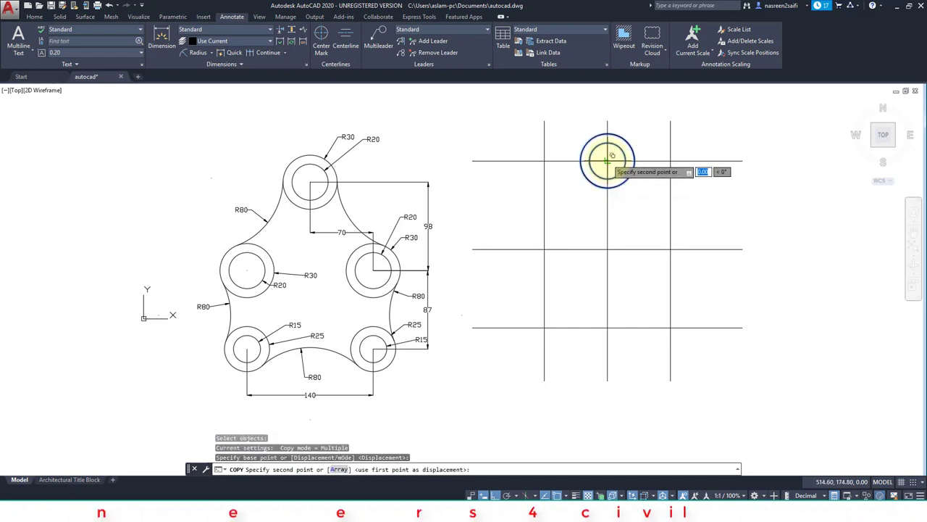
{"action": "key", "text": "F8"}
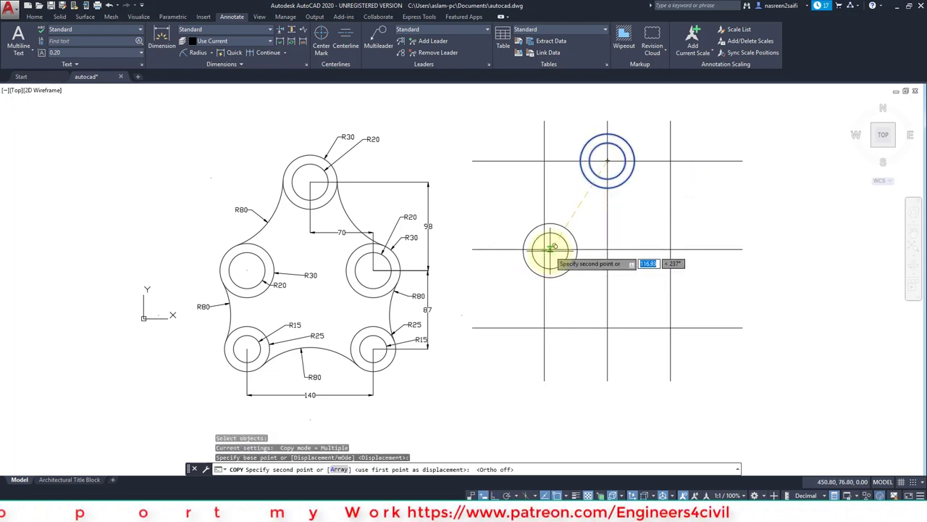
{"action": "left_click", "coordinate": [544, 249]}
{"action": "left_click", "coordinate": [671, 250]}
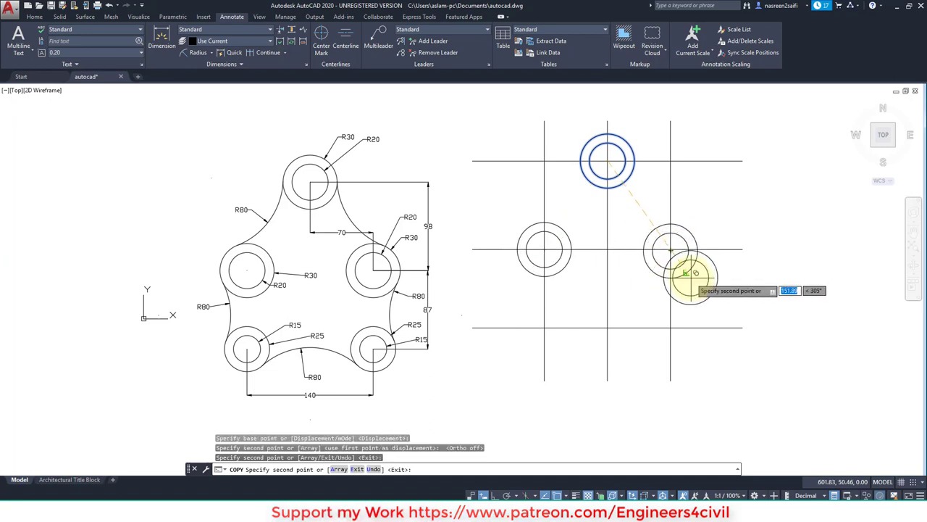
{"action": "key", "text": "Escape"}
Draw concentric R15 and R25 circles at the lower-right intersection
{"action": "type", "text": "c"}
{"action": "key", "text": "Return"}
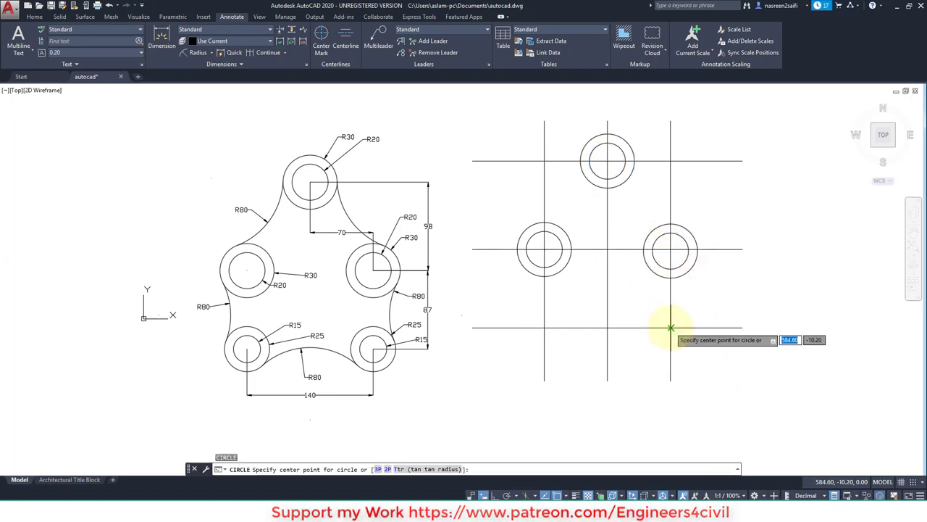
{"action": "left_click", "coordinate": [670, 328]}
{"action": "type", "text": "15"}
{"action": "key", "text": "Return"}
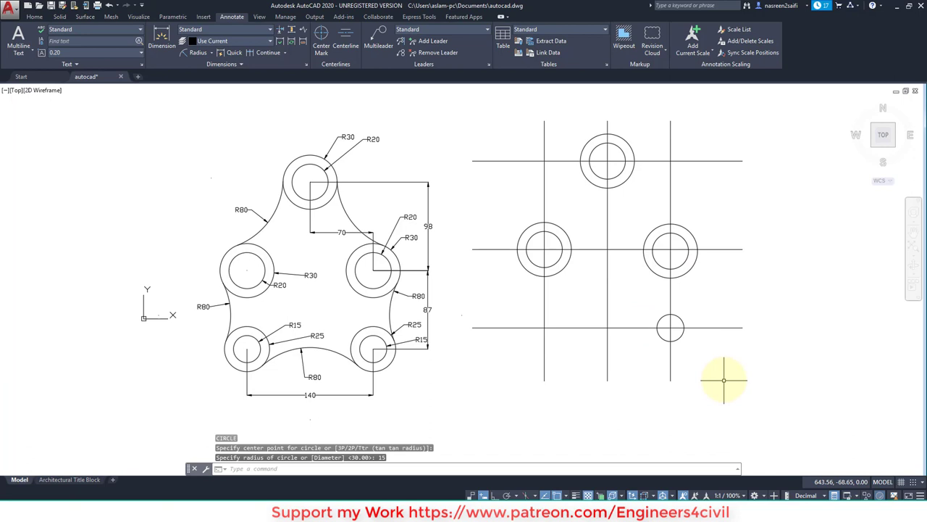
{"action": "key", "text": "Return"}
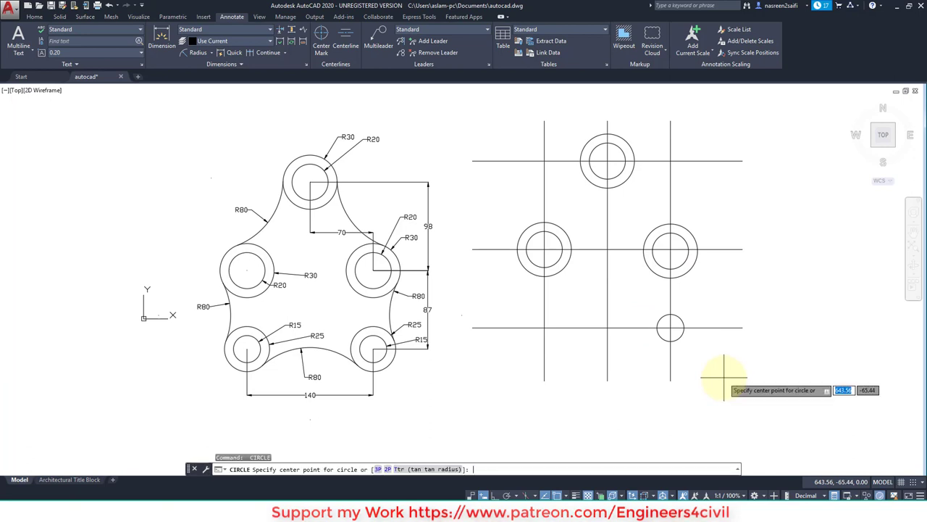
{"action": "left_click", "coordinate": [670, 328]}
{"action": "type", "text": "25"}
{"action": "key", "text": "Return"}
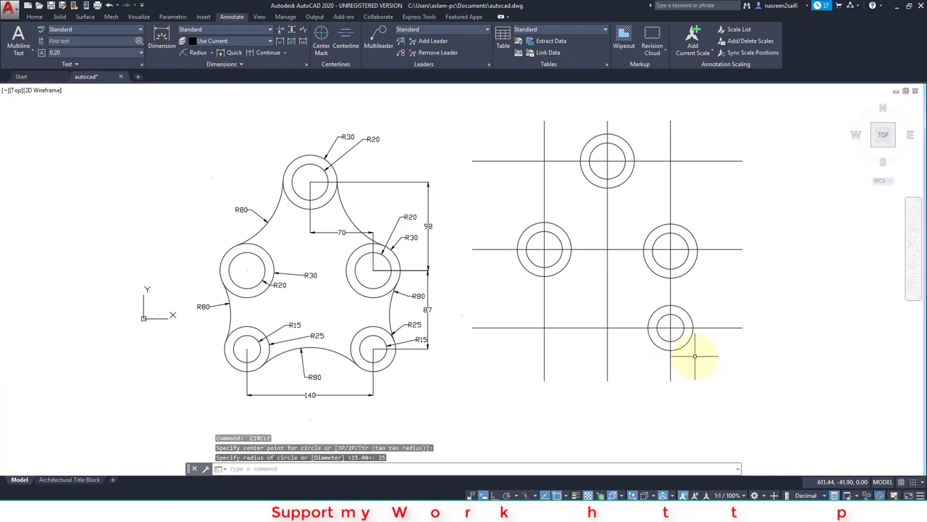
Copy the R15/R25 circle pair to the lower-left intersection
{"action": "type", "text": "co"}
{"action": "key", "text": "Return"}
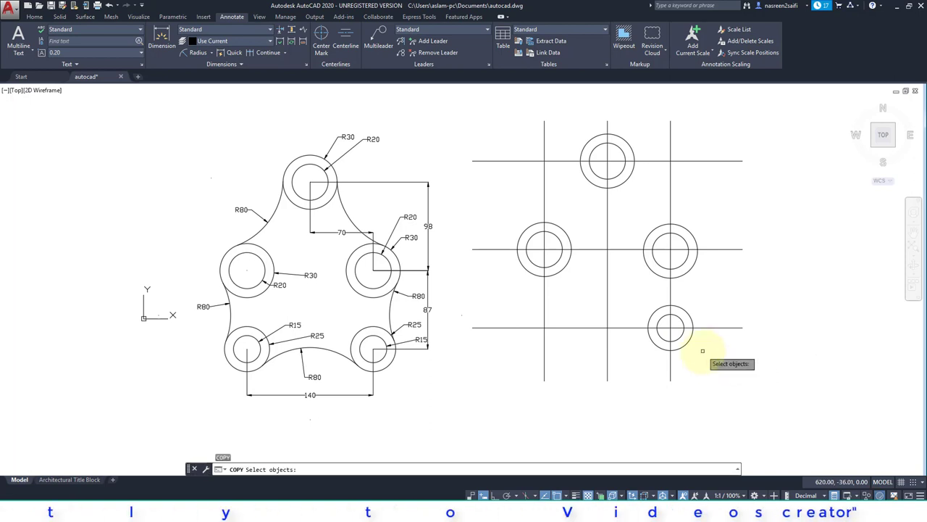
{"action": "left_click", "coordinate": [697, 349]}
{"action": "left_click", "coordinate": [649, 310]}
{"action": "key", "text": "Return"}
{"action": "left_click", "coordinate": [670, 328]}
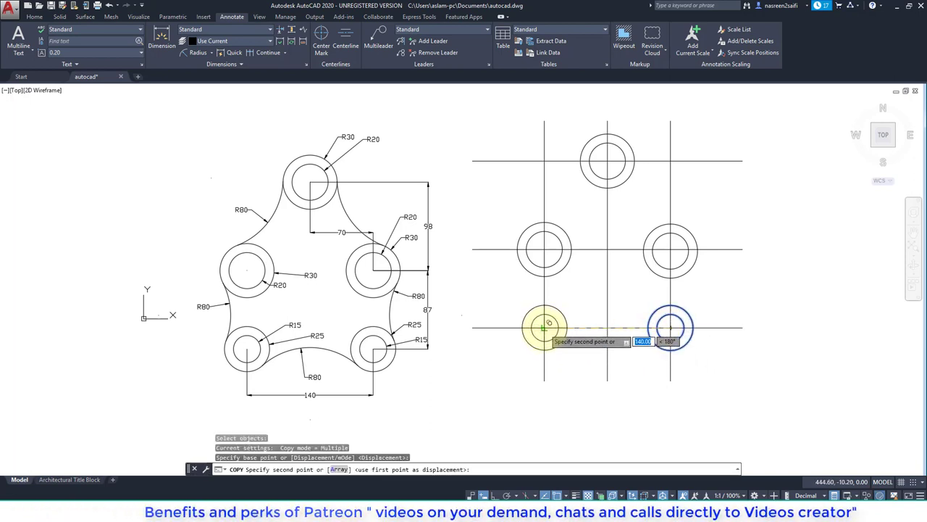
{"action": "left_click", "coordinate": [544, 327]}
{"action": "key", "text": "Escape"}
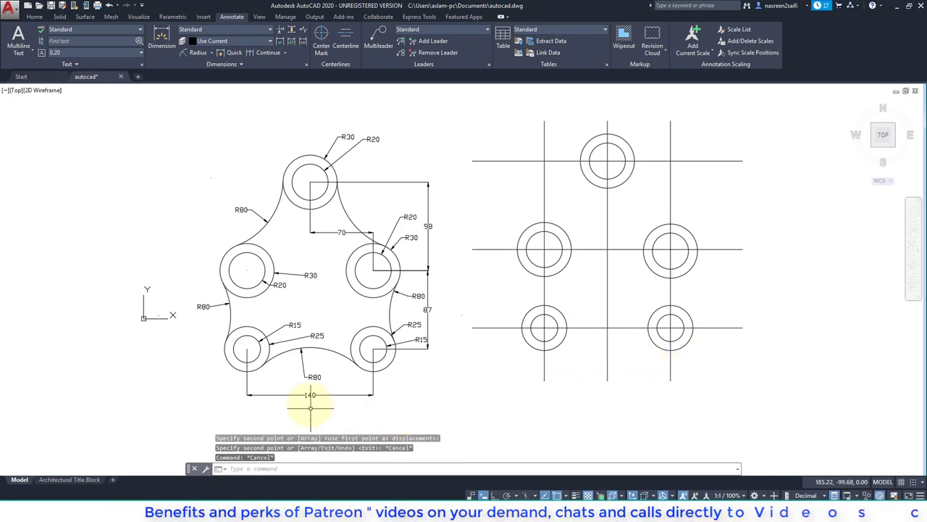
{"action": "key", "text": "ctrl+2"}
Set the fillet radius to 80 and join the bottom bosses and the right side
{"action": "left_click_drag", "start_coordinate": [293, 349], "coordinate": [306, 328]}
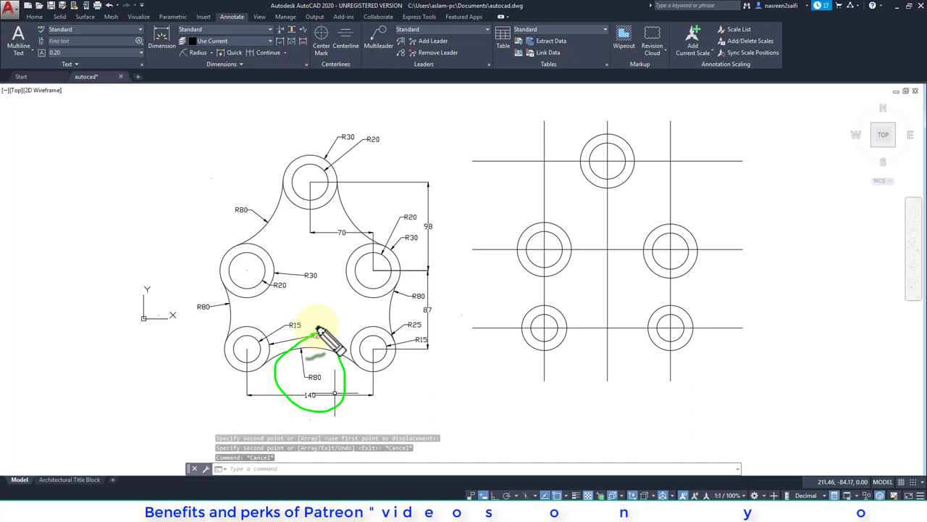
{"action": "key", "text": "Escape"}
{"action": "type", "text": "f"}
{"action": "key", "text": "Return"}
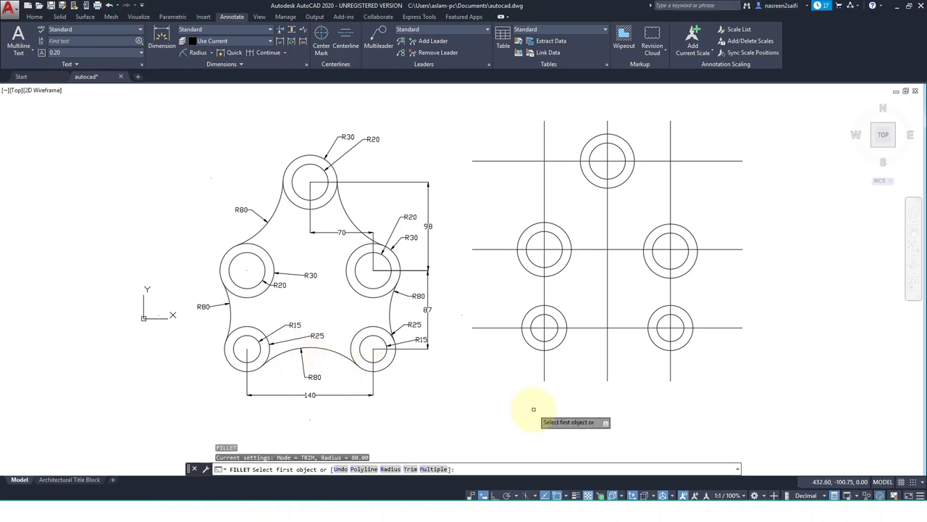
{"action": "type", "text": "r"}
{"action": "key", "text": "Return"}
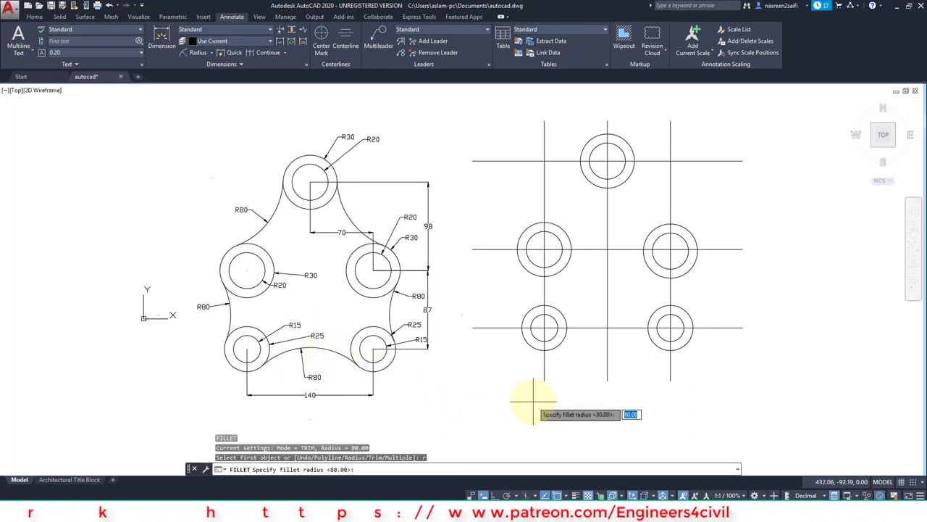
{"action": "type", "text": "80"}
{"action": "key", "text": "Return"}
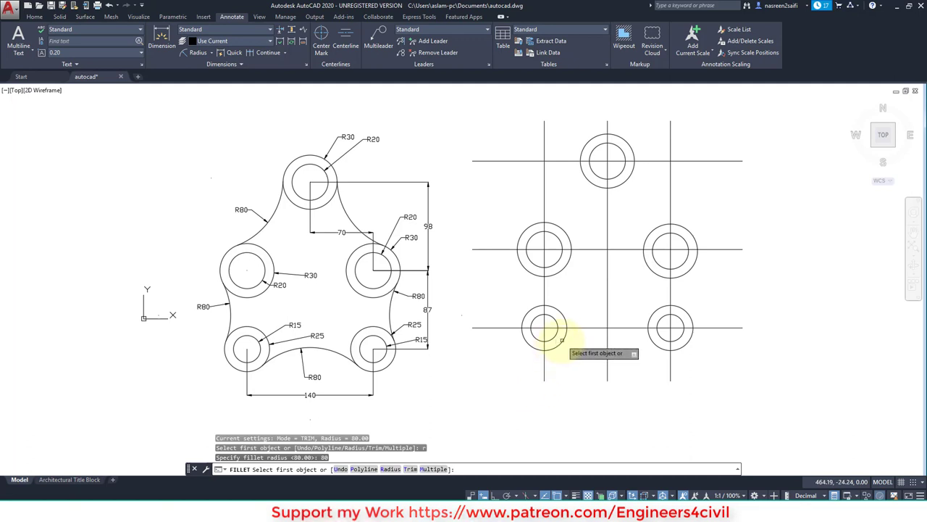
{"action": "left_click", "coordinate": [560, 345]}
{"action": "left_click", "coordinate": [657, 345]}
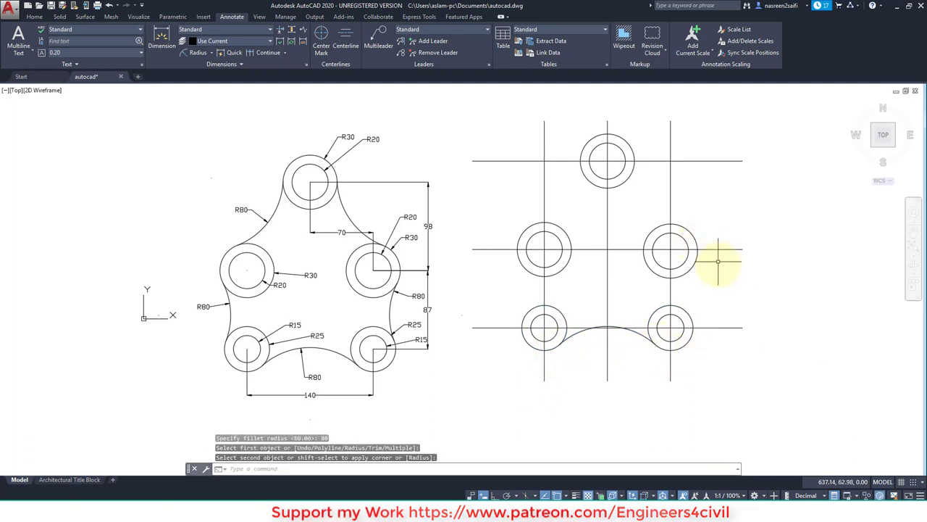
{"action": "key", "text": "Return"}
{"action": "left_click", "coordinate": [696, 257]}
{"action": "left_click", "coordinate": [691, 313]}
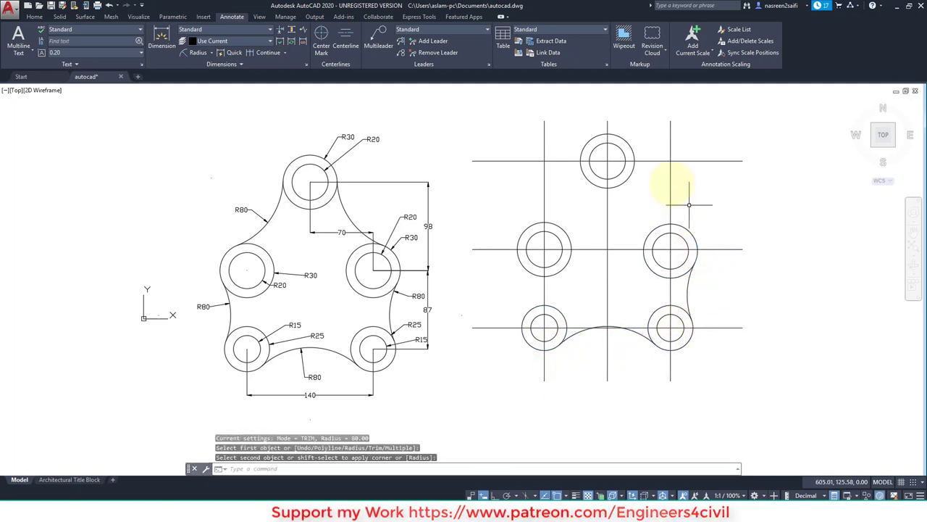
Add R80 fillets from the top boss to both middle bosses and down the left side
{"action": "key", "text": "Return"}
{"action": "left_click", "coordinate": [631, 150]}
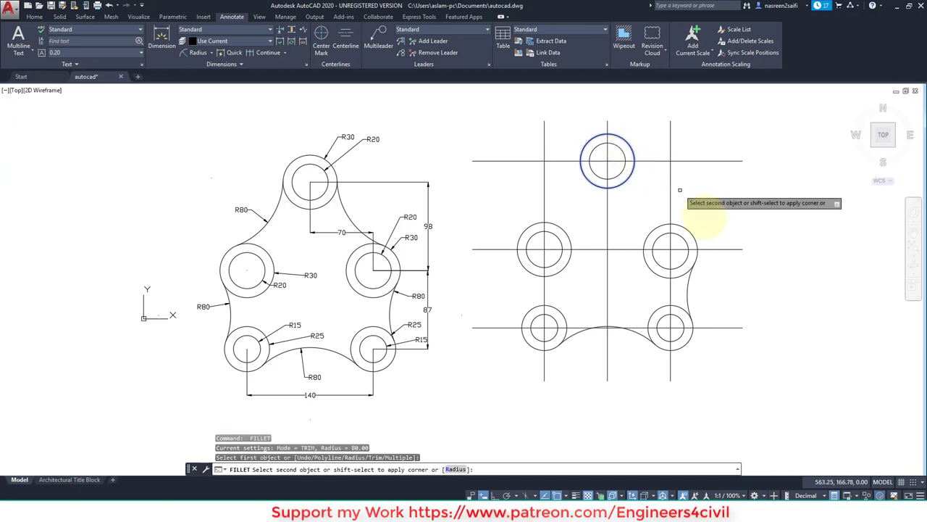
{"action": "left_click", "coordinate": [689, 229]}
{"action": "left_click", "coordinate": [580, 153]}
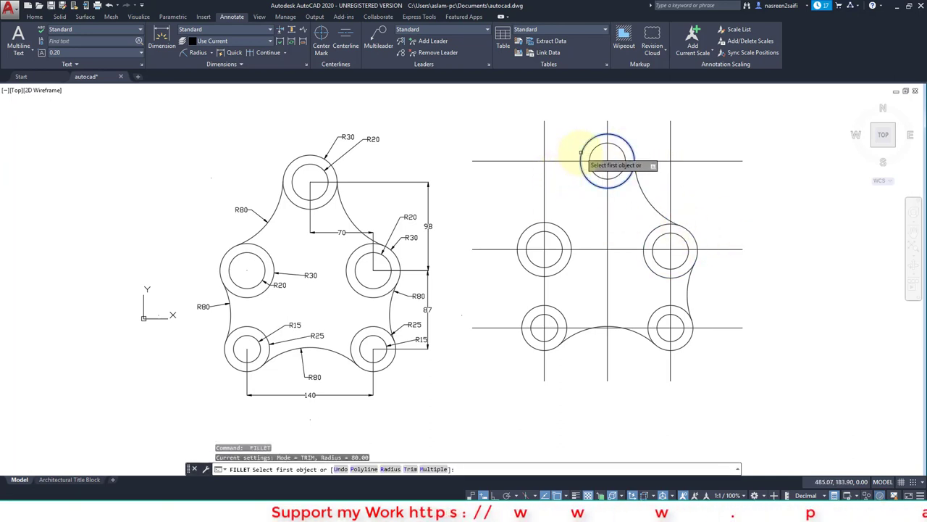
{"action": "left_click", "coordinate": [548, 220]}
{"action": "key", "text": "Return"}
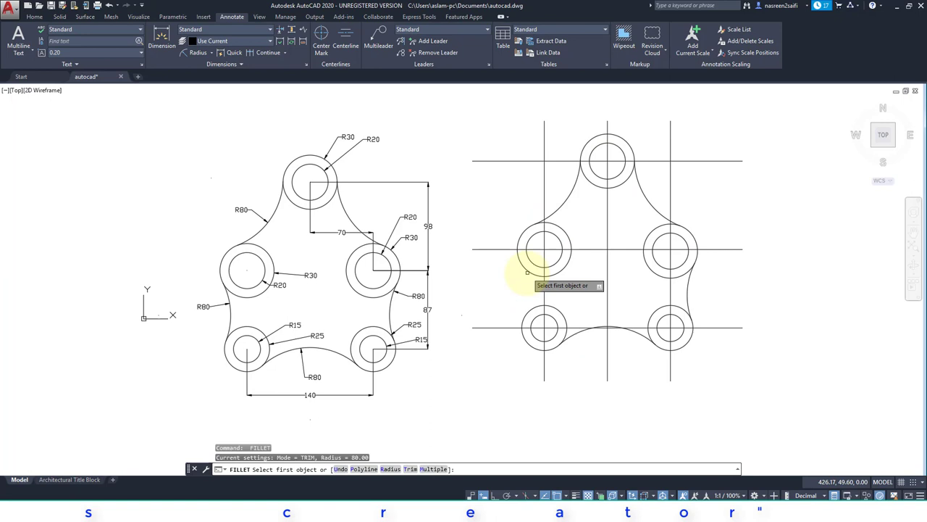
{"action": "left_click", "coordinate": [525, 261]}
{"action": "left_click", "coordinate": [529, 307]}
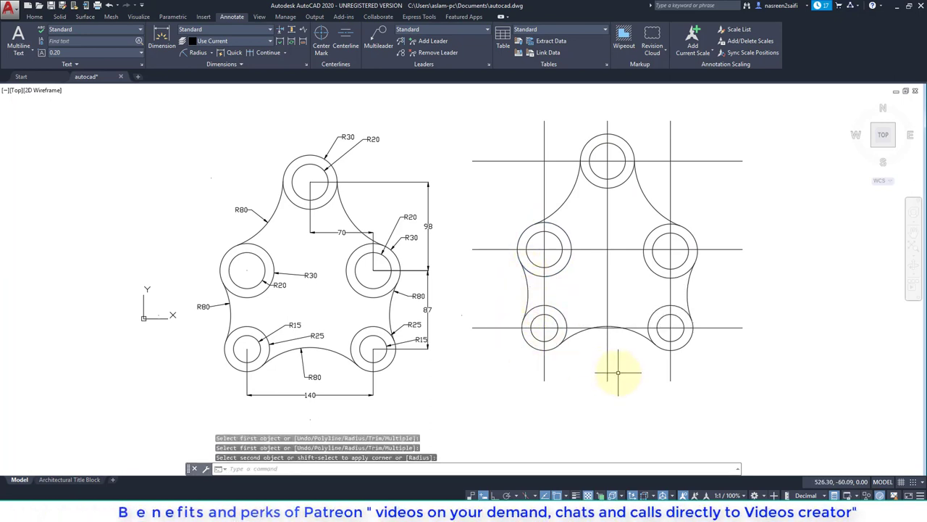
{"action": "key", "text": "Escape"}
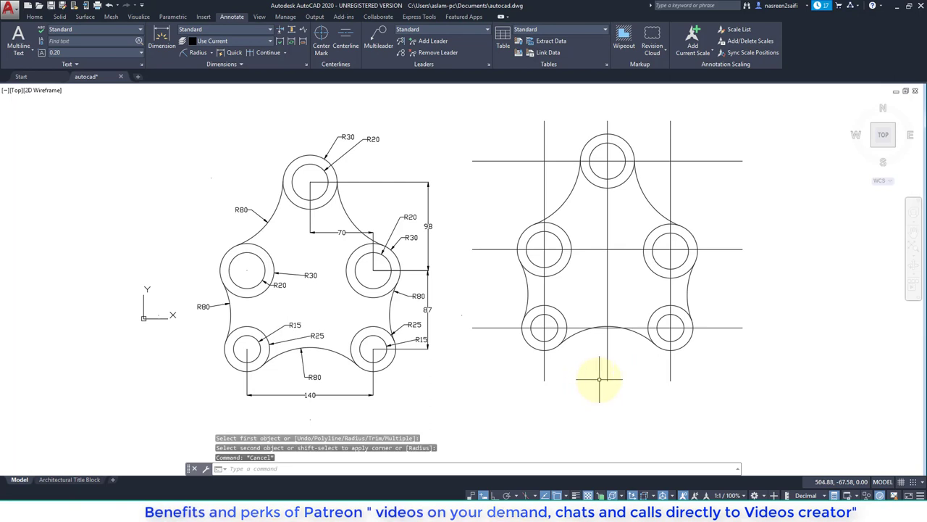
Erase the construction grid lines from the copied plate
{"action": "type", "text": "e"}
{"action": "key", "text": "Return"}
{"action": "left_click", "coordinate": [665, 374]}
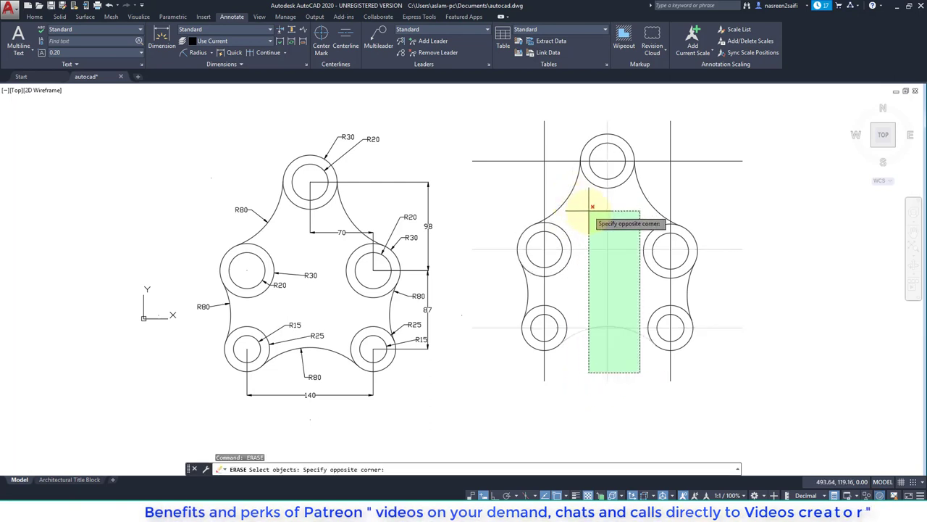
{"action": "left_click", "coordinate": [589, 207]}
{"action": "key", "text": "Return"}
{"action": "key", "text": "Return"}
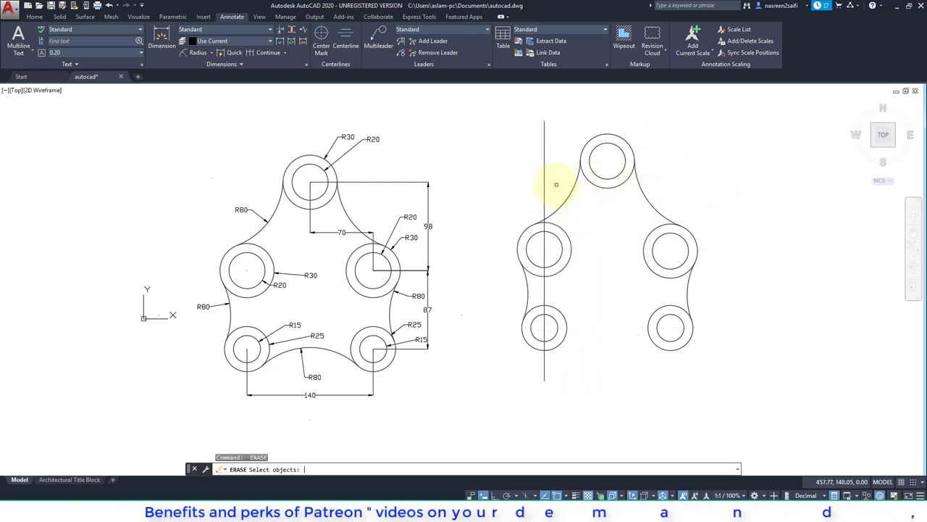
{"action": "left_click", "coordinate": [536, 166]}
{"action": "left_click", "coordinate": [550, 178]}
{"action": "left_click", "coordinate": [559, 182]}
{"action": "left_click", "coordinate": [507, 149]}
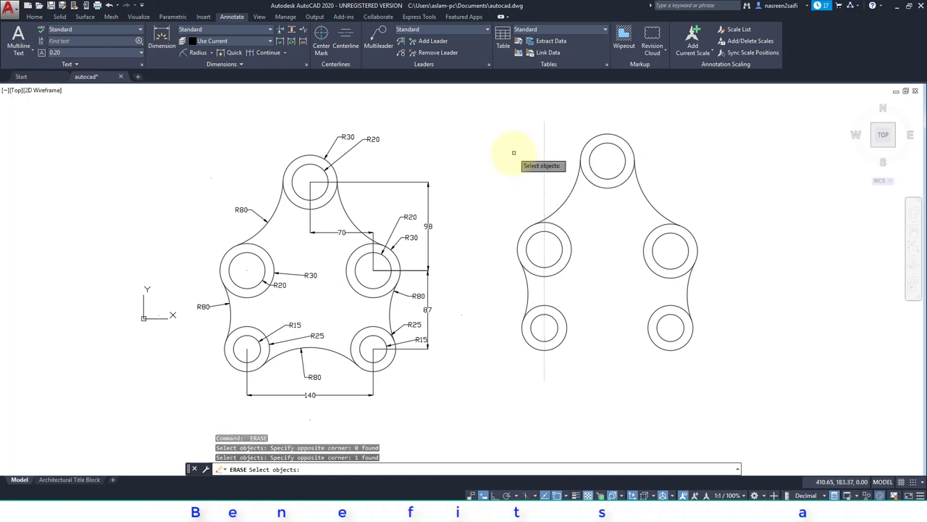
{"action": "key", "text": "Return"}
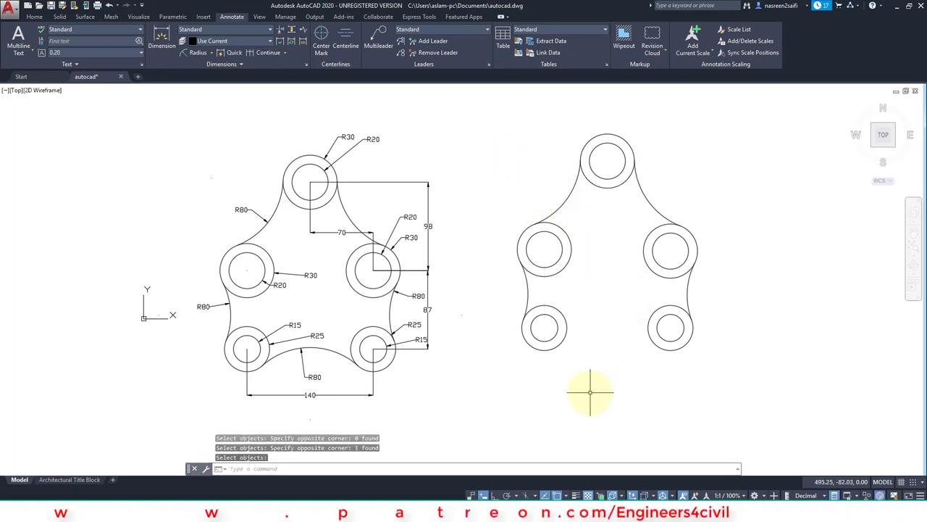
Fillet the bottom-left and bottom-right boss rings with an R80 arc
{"action": "type", "text": "f"}
{"action": "key", "text": "Return"}
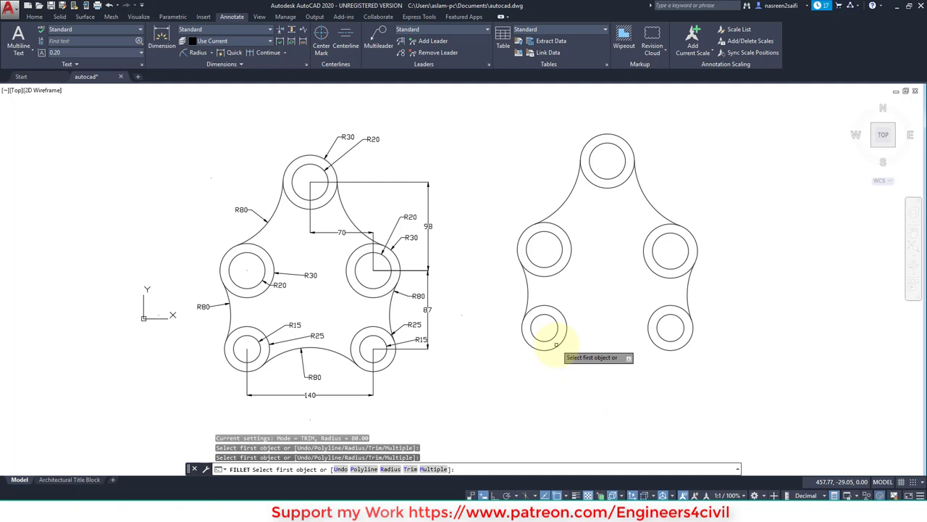
{"action": "left_click", "coordinate": [557, 346]}
{"action": "left_click", "coordinate": [656, 347]}
{"action": "key", "text": "Escape"}
{"action": "key", "text": "Escape"}
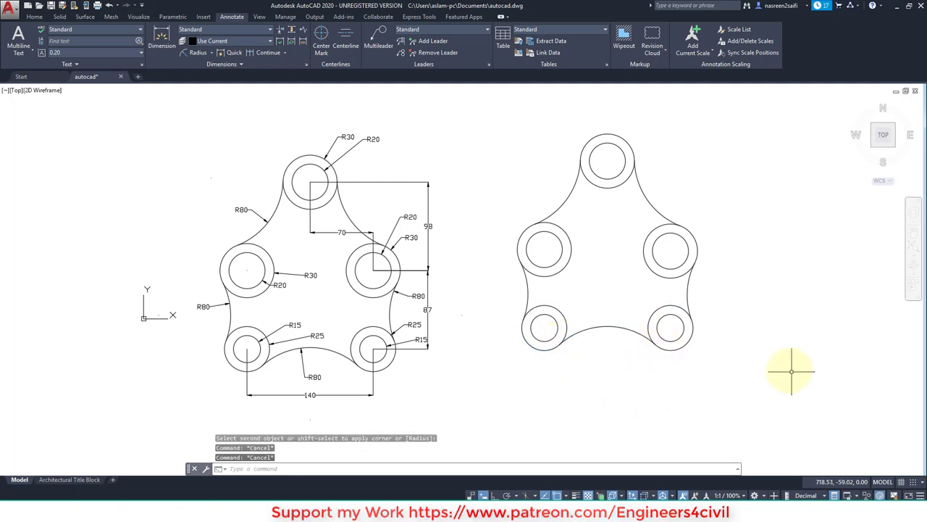
Add radius dimensions to the top boss (R30) and the right boss (R20 and R30)
{"action": "key", "text": "Escape"}
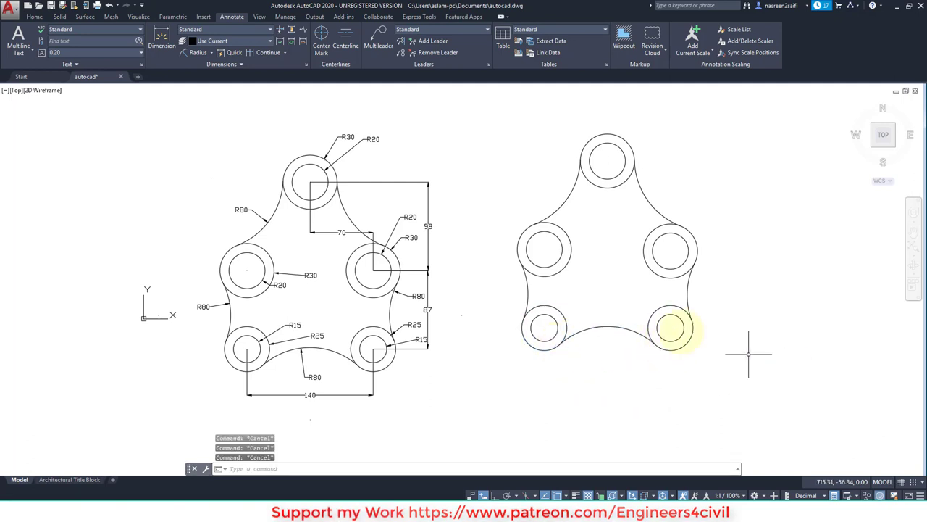
{"action": "left_click", "coordinate": [212, 52]}
{"action": "left_click", "coordinate": [206, 152]}
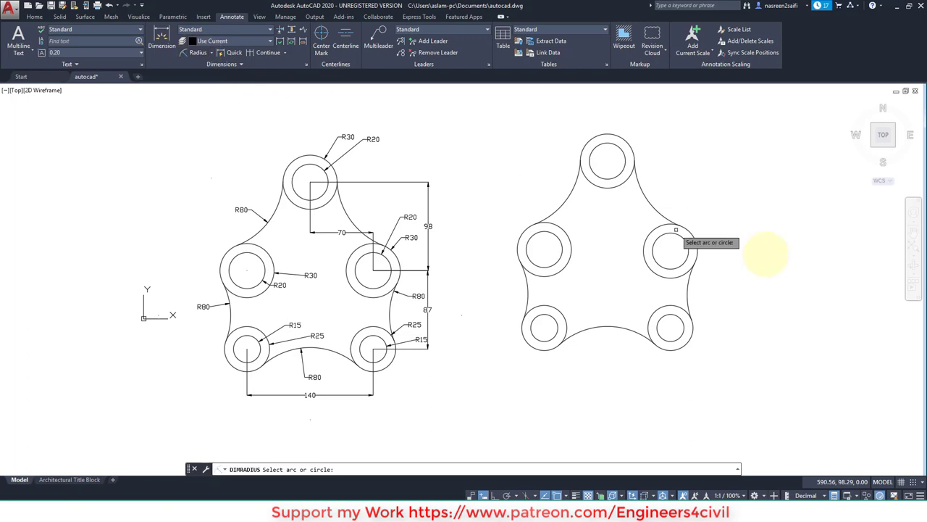
{"action": "left_click", "coordinate": [620, 150]}
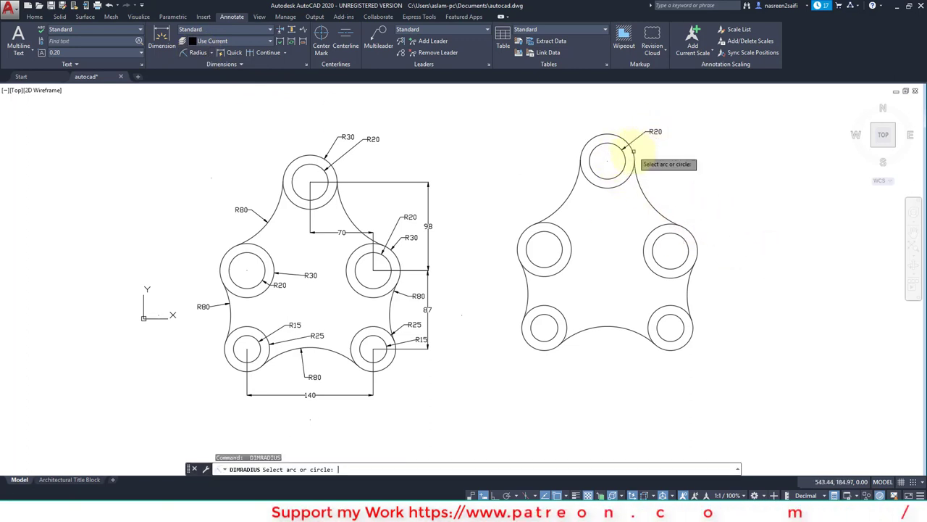
{"action": "left_click", "coordinate": [632, 151]}
{"action": "left_click", "coordinate": [652, 148]}
{"action": "left_click", "coordinate": [677, 235]}
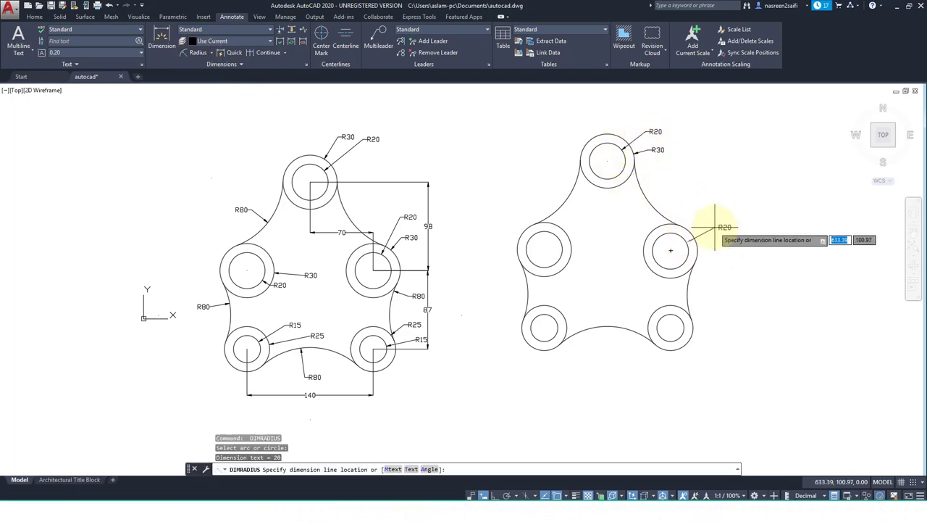
{"action": "left_click", "coordinate": [716, 227]}
{"action": "key", "text": "Return"}
{"action": "left_click", "coordinate": [692, 235]}
{"action": "left_click", "coordinate": [720, 242]}
{"action": "key", "text": "Return"}
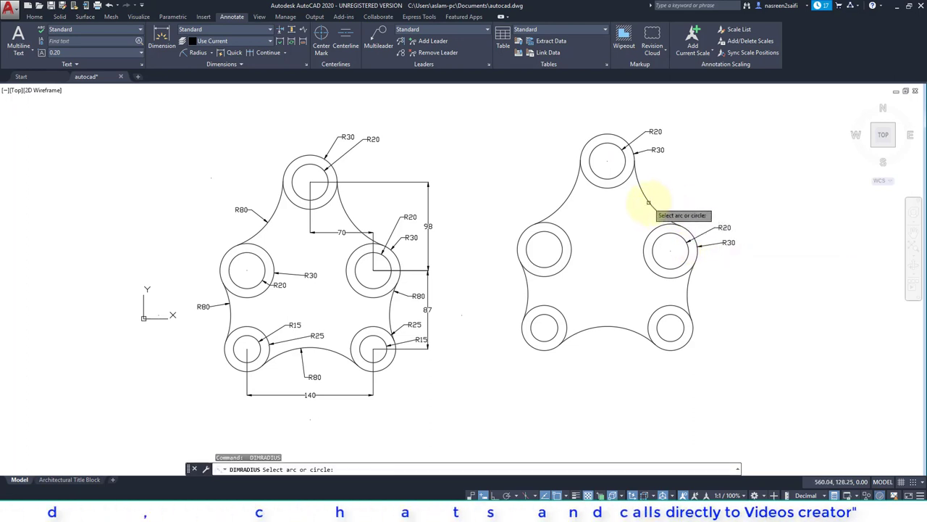
Dimension the top-right fillet R80 and the left boss R20 and R30
{"action": "left_click", "coordinate": [648, 202]}
{"action": "left_click", "coordinate": [684, 187]}
{"action": "key", "text": "Return"}
{"action": "left_click", "coordinate": [545, 230]}
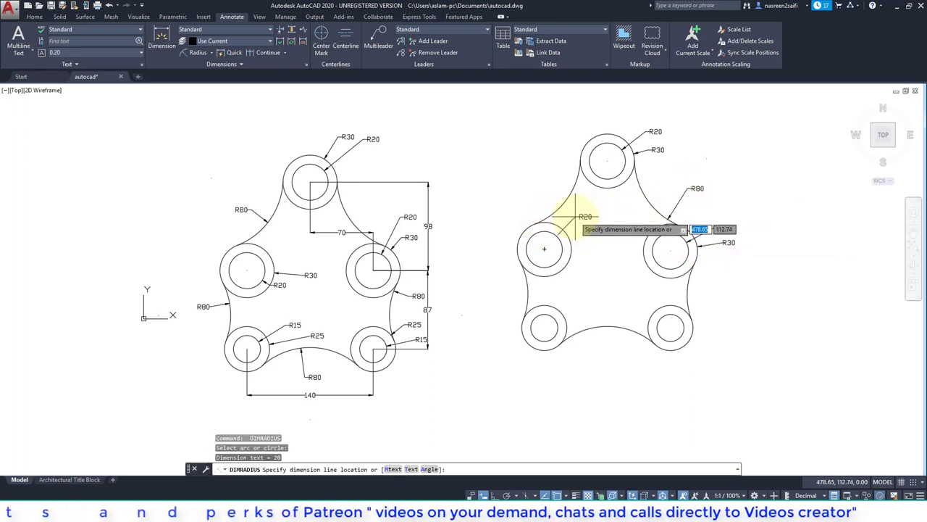
{"action": "left_click", "coordinate": [577, 219]}
{"action": "key", "text": "Return"}
{"action": "left_click", "coordinate": [568, 240]}
{"action": "left_click", "coordinate": [573, 239]}
{"action": "key", "text": "Return"}
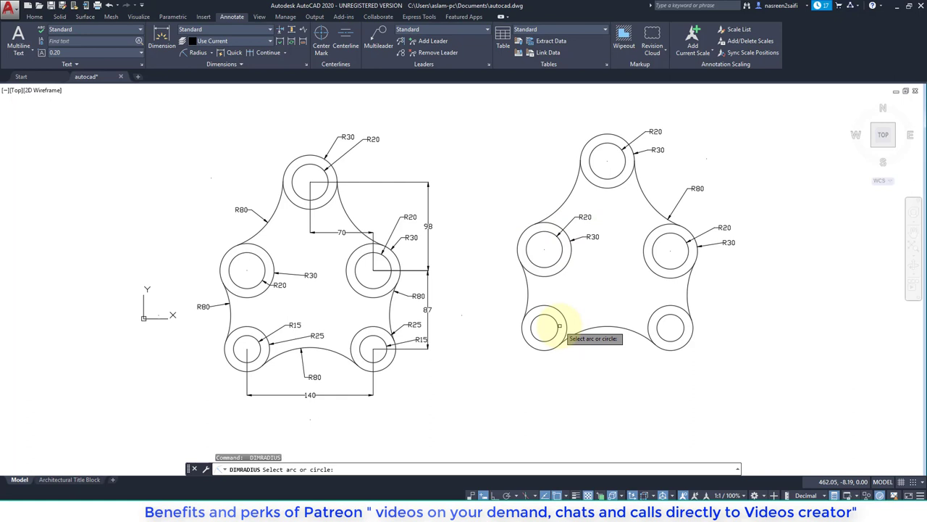
Dimension both bottom bosses with R15 on the holes and R25 on the rings
{"action": "left_click", "coordinate": [553, 321]}
{"action": "left_click", "coordinate": [601, 299]}
{"action": "key", "text": "Return"}
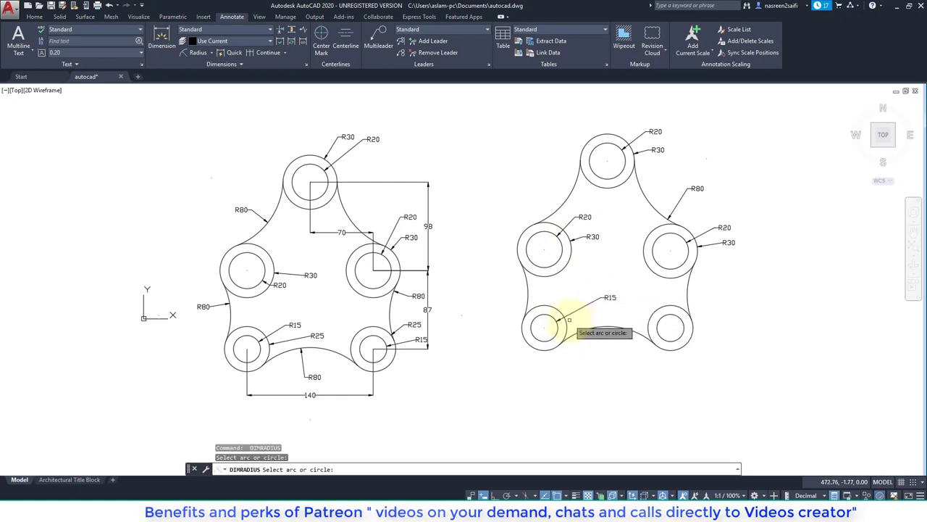
{"action": "left_click", "coordinate": [568, 320]}
{"action": "left_click", "coordinate": [590, 314]}
{"action": "key", "text": "Return"}
{"action": "left_click", "coordinate": [668, 326]}
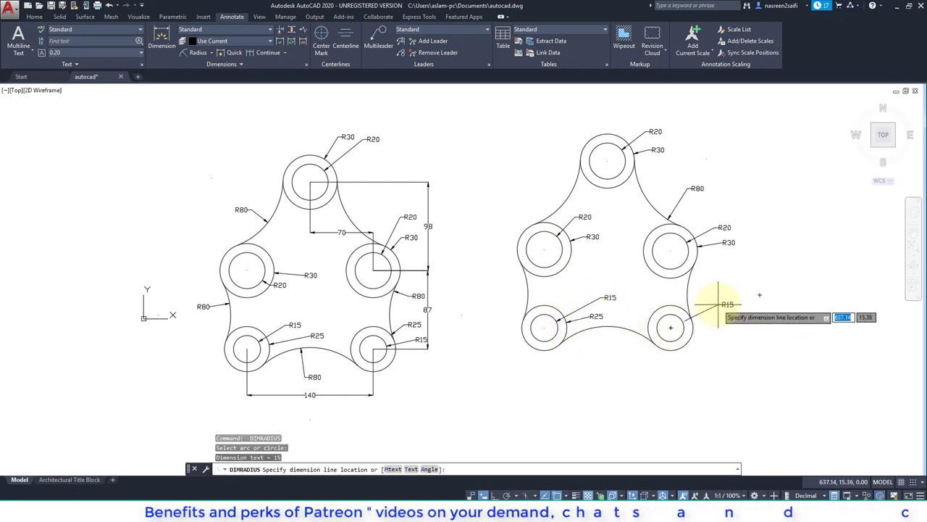
{"action": "left_click", "coordinate": [718, 305]}
{"action": "key", "text": "Return"}
{"action": "left_click", "coordinate": [689, 315]}
{"action": "left_click", "coordinate": [714, 299]}
{"action": "key", "text": "Return"}
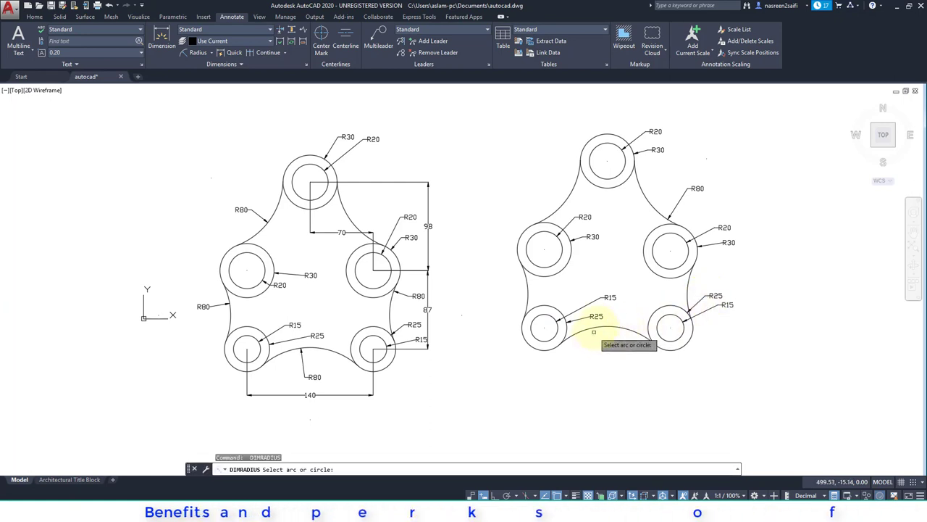
Add R80 radius dimensions to the bottom, left and upper-left fillet arcs
{"action": "left_click", "coordinate": [594, 332]}
{"action": "left_click", "coordinate": [600, 362]}
{"action": "key", "text": "Return"}
{"action": "left_click", "coordinate": [527, 289]}
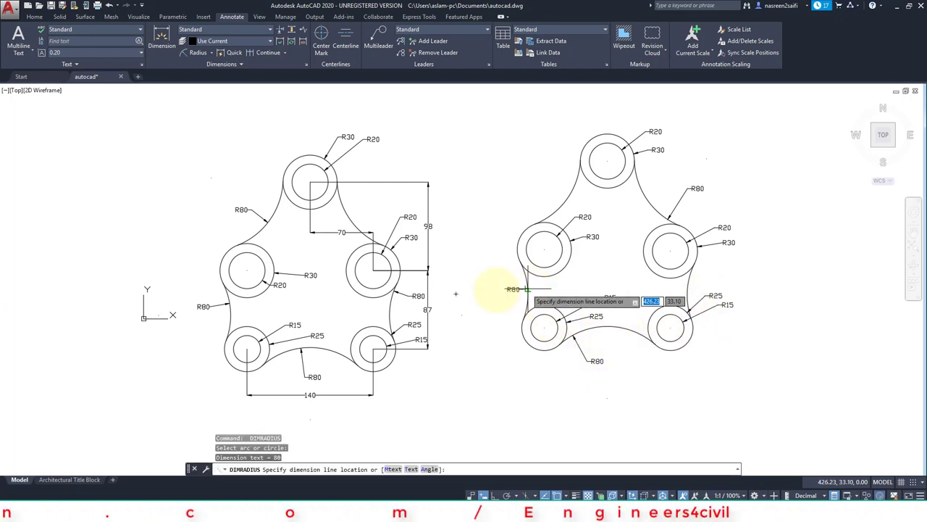
{"action": "left_click", "coordinate": [500, 288]}
{"action": "key", "text": "Return"}
{"action": "left_click", "coordinate": [563, 195]}
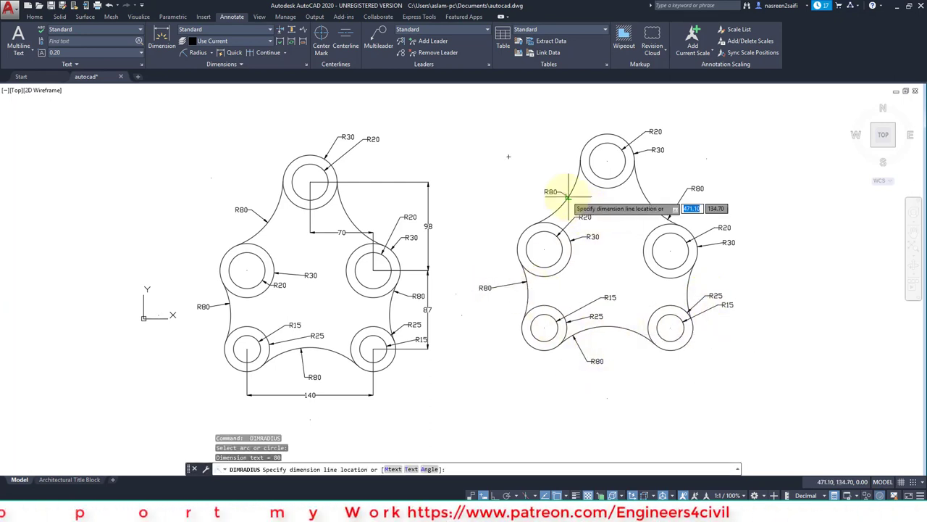
{"action": "left_click", "coordinate": [527, 170]}
{"action": "key", "text": "Return"}
{"action": "key", "text": "Escape"}
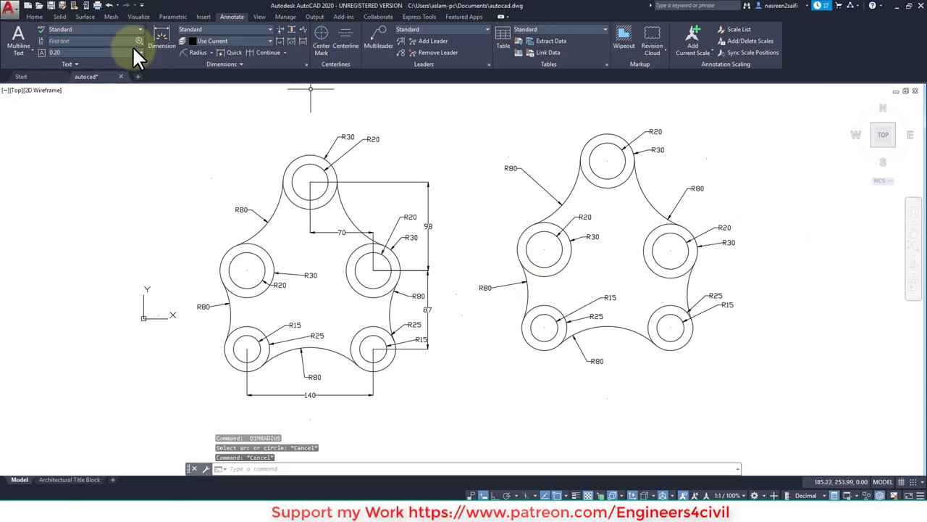
{"action": "left_click", "coordinate": [209, 49]}
{"action": "left_click", "coordinate": [202, 77]}
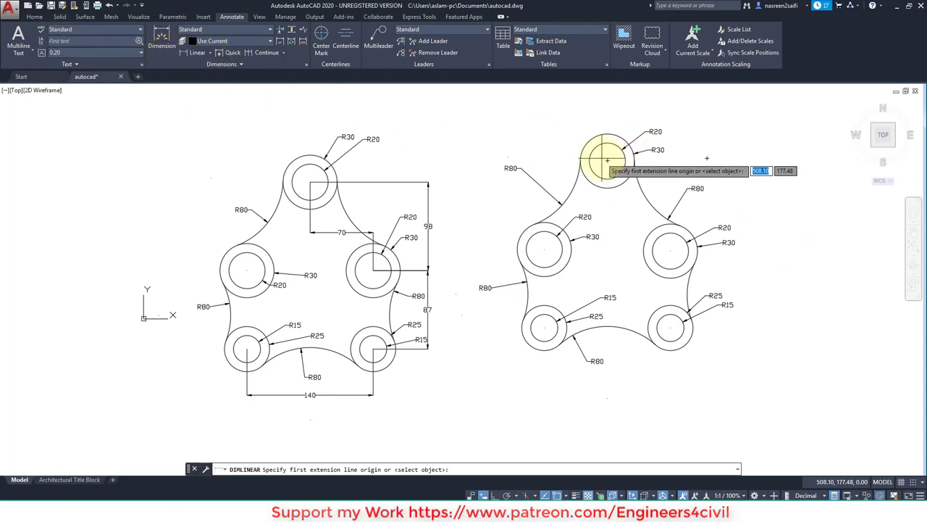
{"action": "left_click", "coordinate": [607, 160]}
{"action": "left_click", "coordinate": [671, 250]}
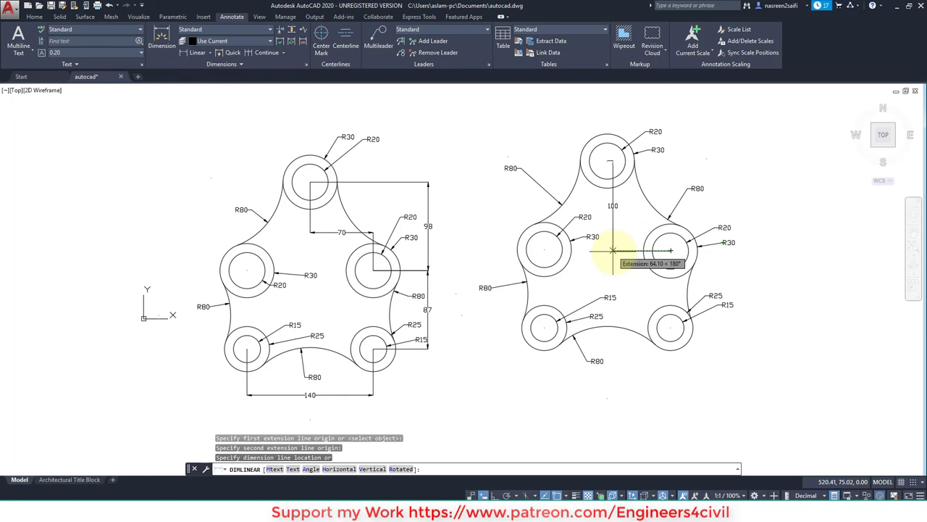
{"action": "left_click", "coordinate": [752, 225]}
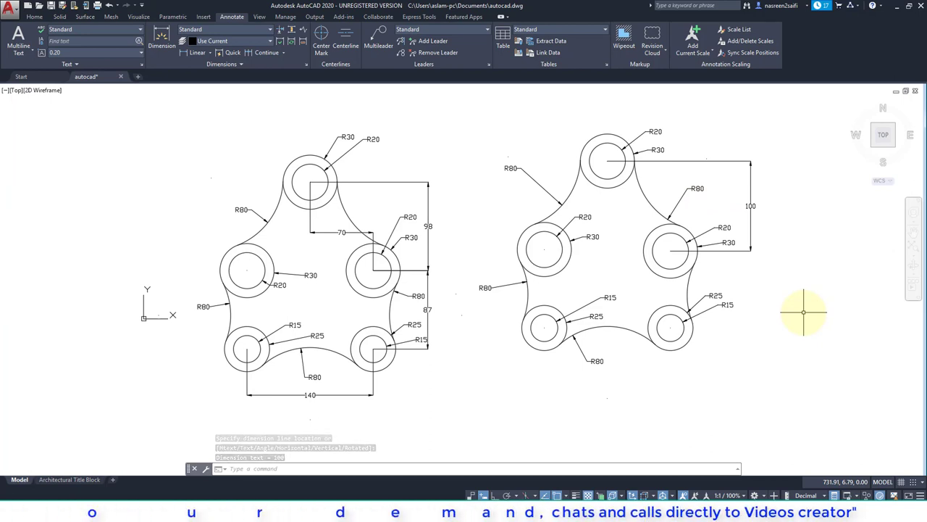
{"action": "key", "text": "Escape"}
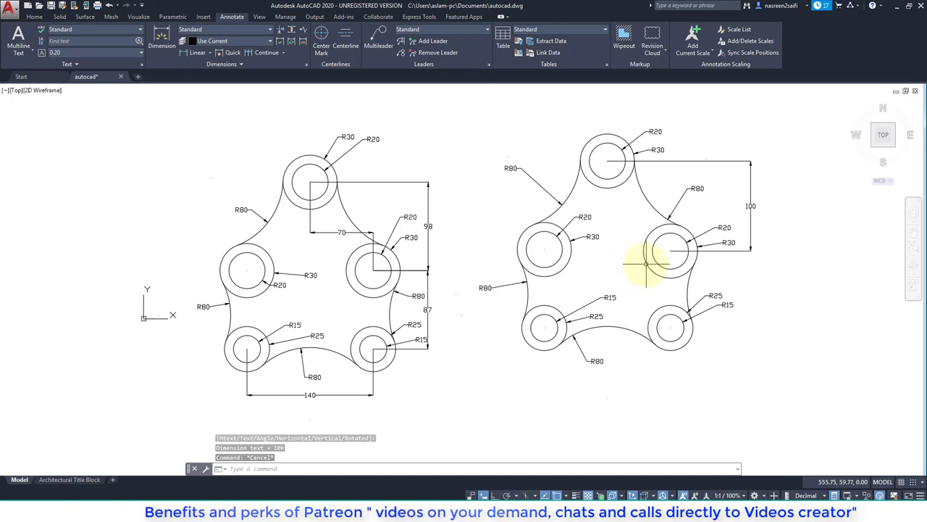
{"action": "type", "text": "era"}
{"action": "key", "text": "Return"}
{"action": "left_click", "coordinate": [768, 287]}
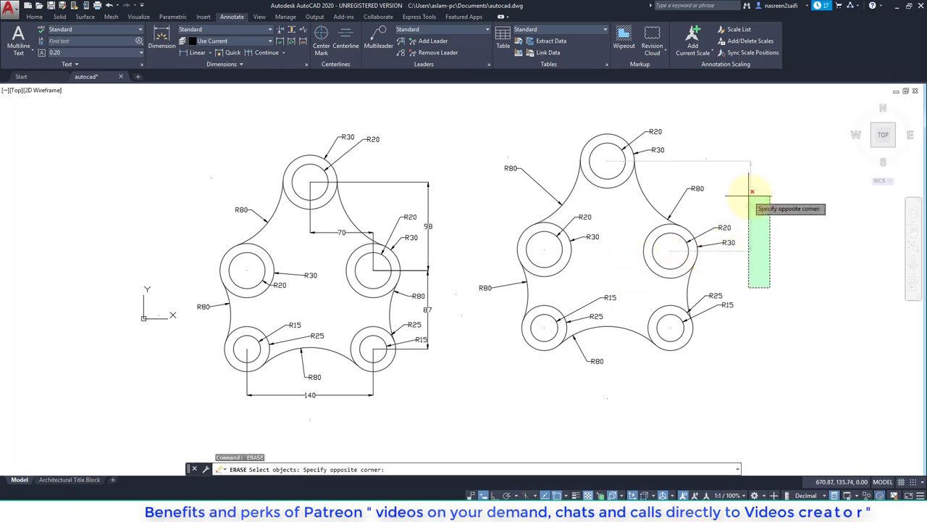
{"action": "left_click", "coordinate": [735, 186]}
{"action": "key", "text": "Return"}
{"action": "left_click", "coordinate": [194, 50]}
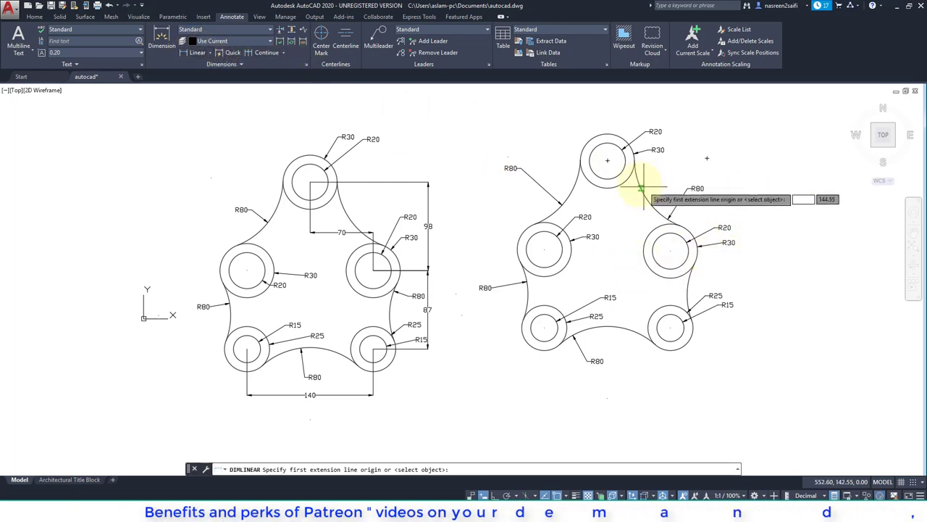
{"action": "left_click", "coordinate": [607, 160]}
{"action": "left_click", "coordinate": [671, 251]}
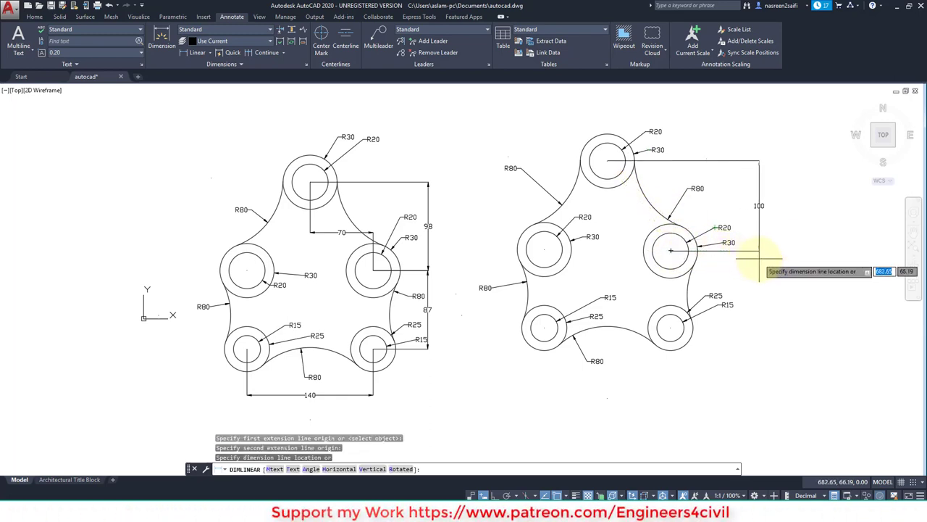
Add an 85 vertical dimension between the right and bottom-right boss centres
{"action": "key", "text": "Escape"}
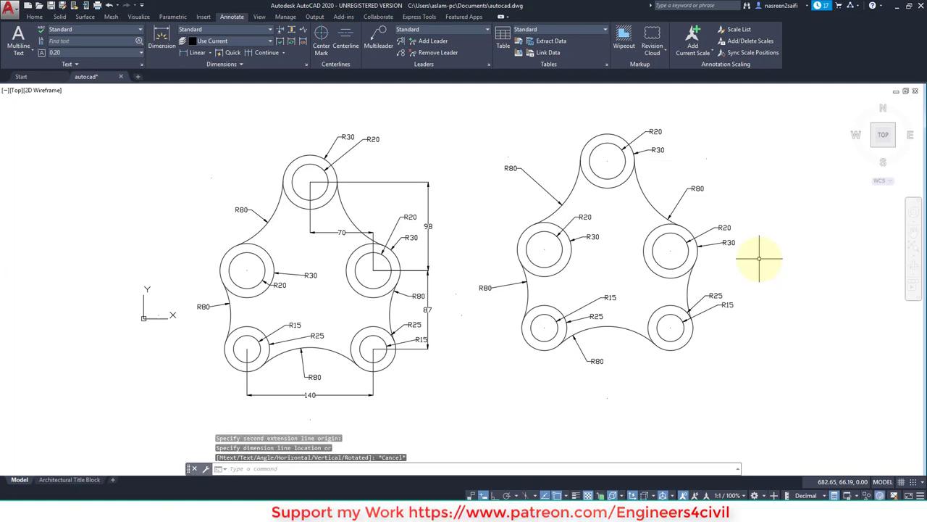
{"action": "left_click", "coordinate": [198, 52]}
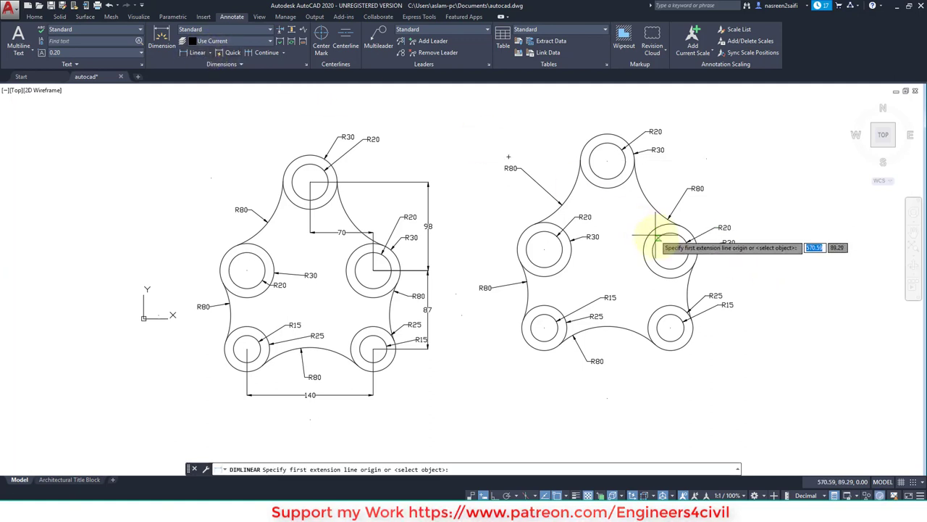
{"action": "left_click", "coordinate": [671, 250]}
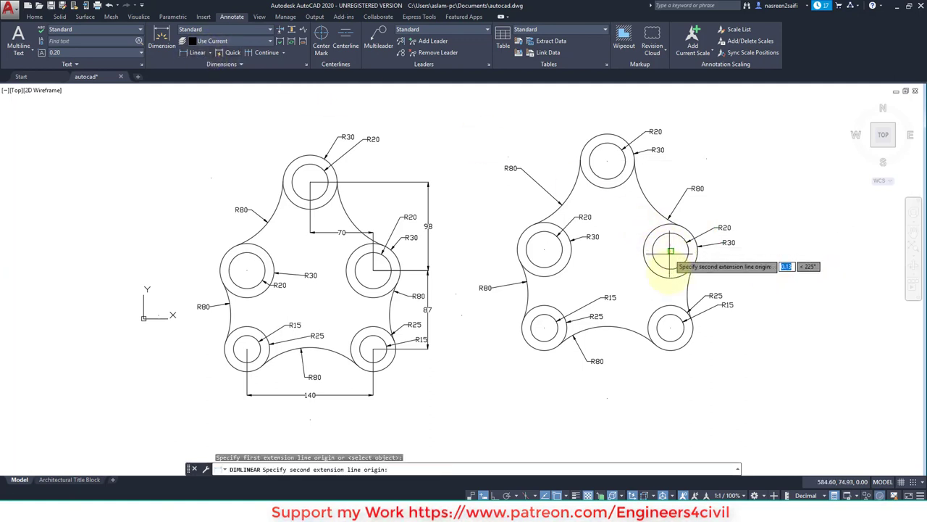
{"action": "left_click", "coordinate": [671, 328]}
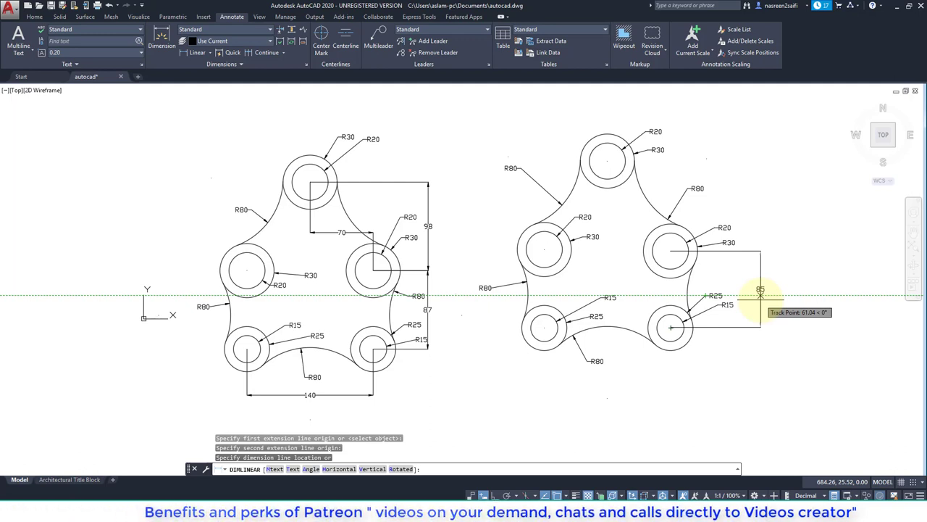
{"action": "left_click", "coordinate": [760, 290]}
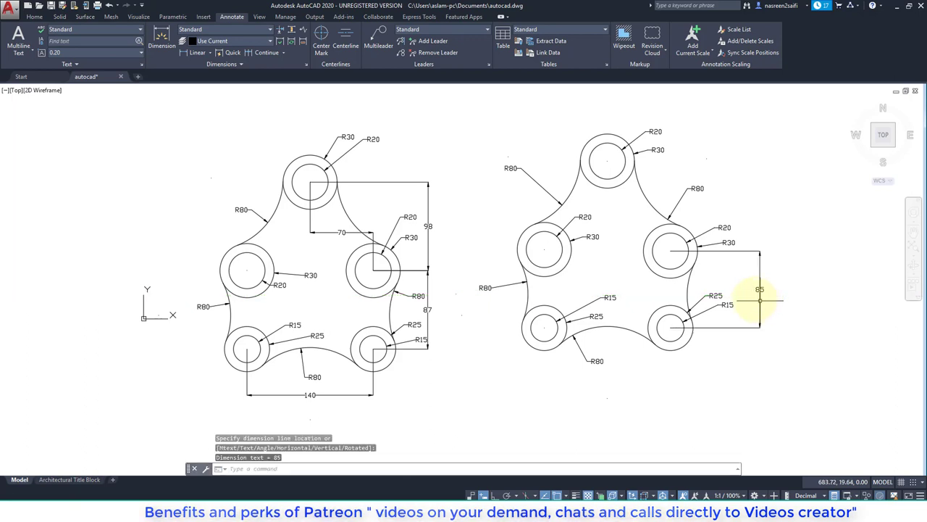
{"action": "key", "text": "Return"}
Dimension the top-to-right boss centres: 100 vertically and 70 horizontally
{"action": "left_click", "coordinate": [607, 160]}
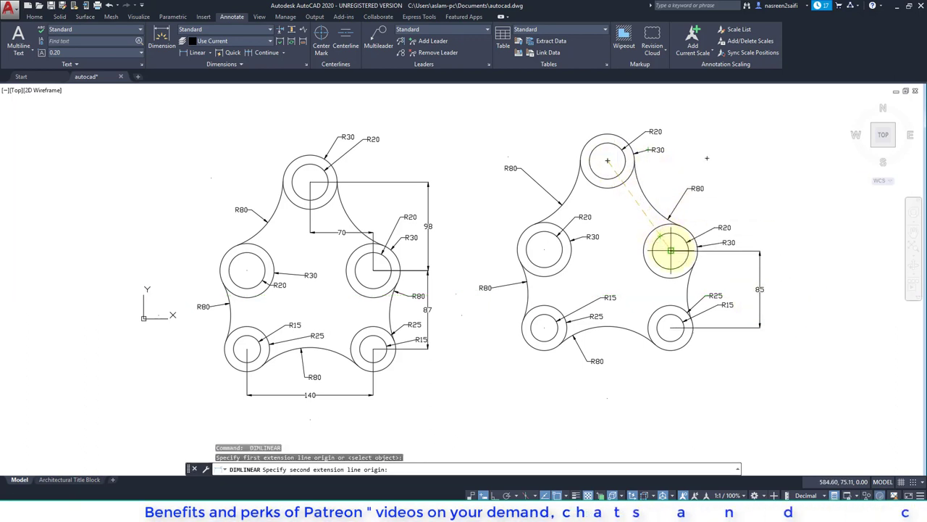
{"action": "left_click", "coordinate": [671, 250]}
{"action": "left_click", "coordinate": [760, 207]}
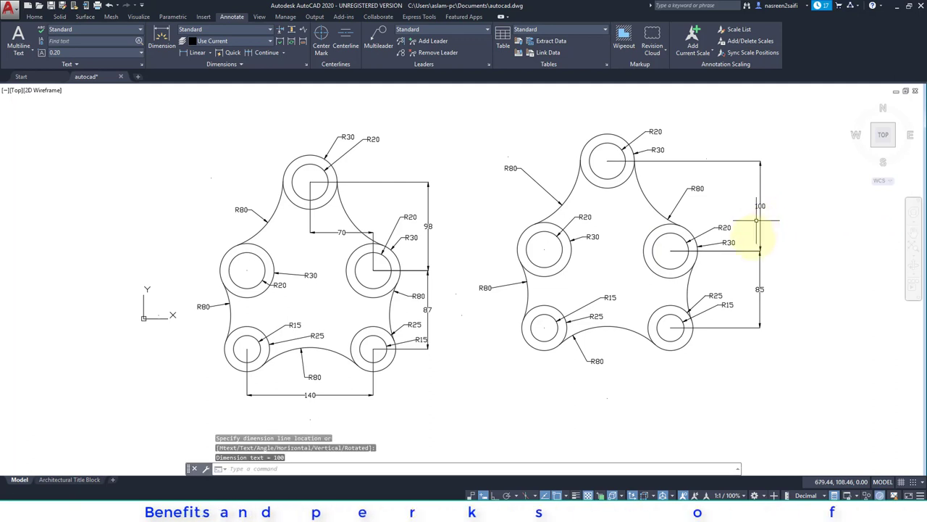
{"action": "key", "text": "Return"}
{"action": "left_click", "coordinate": [671, 251]}
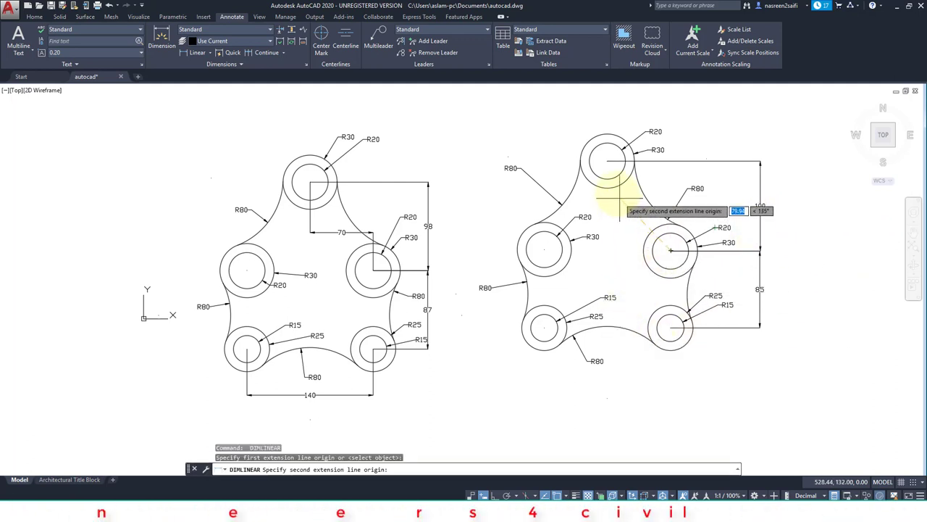
{"action": "left_click", "coordinate": [607, 160]}
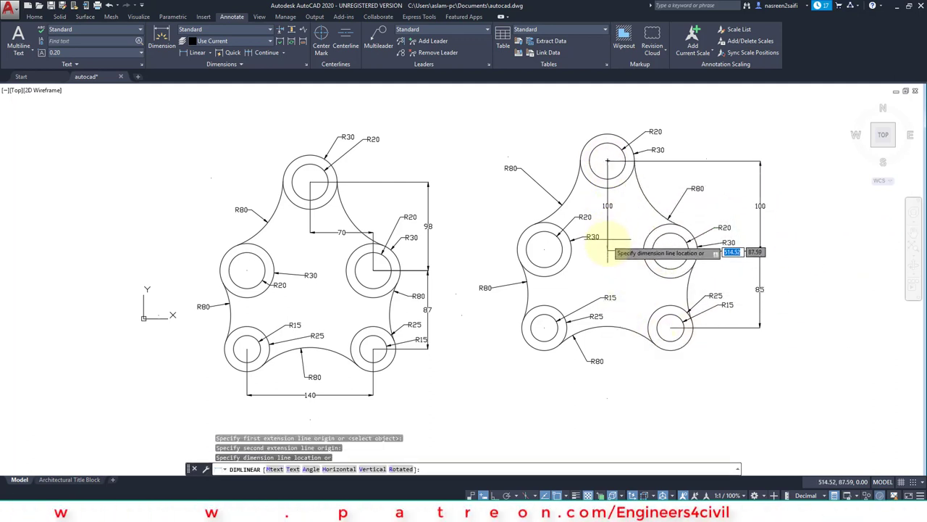
{"action": "left_click", "coordinate": [613, 200]}
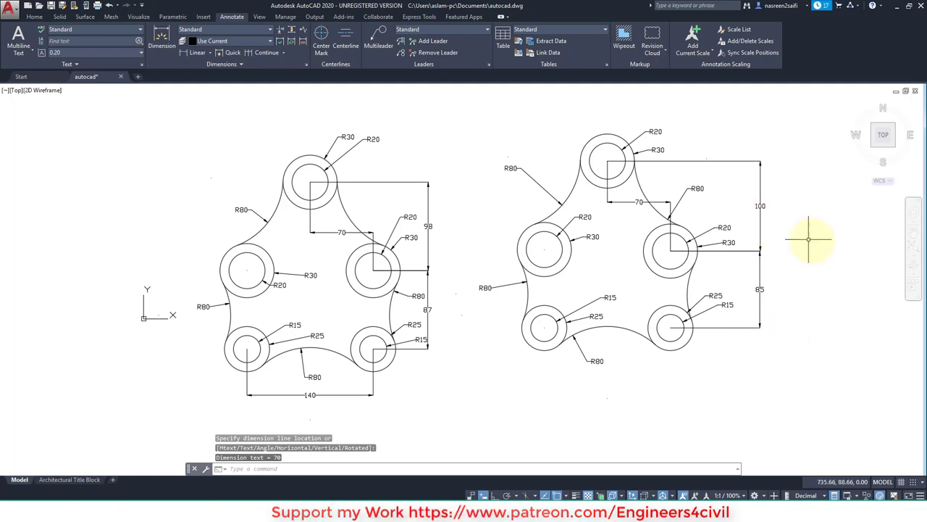
{"action": "key", "text": "Escape"}
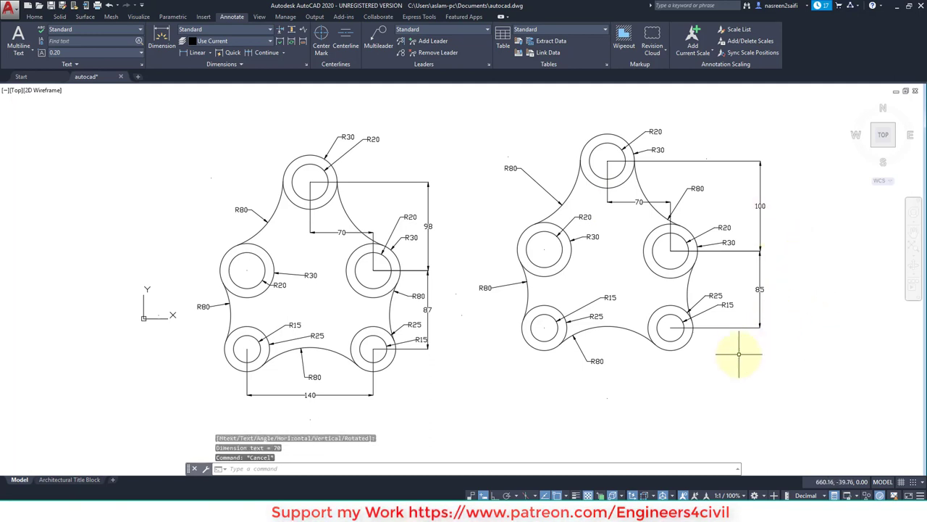
Move the 13 lower-half objects of the copied plate 2 units down
{"action": "key", "text": "Return"}
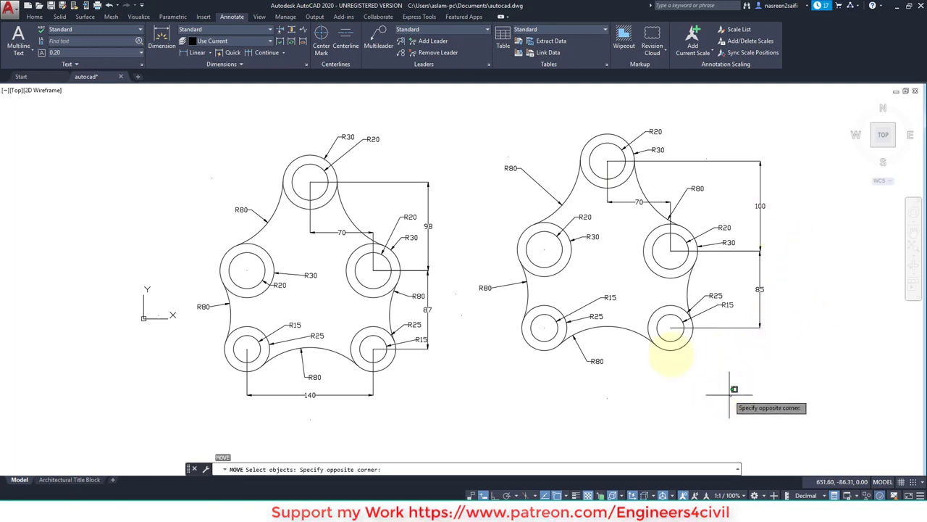
{"action": "left_click", "coordinate": [519, 307]}
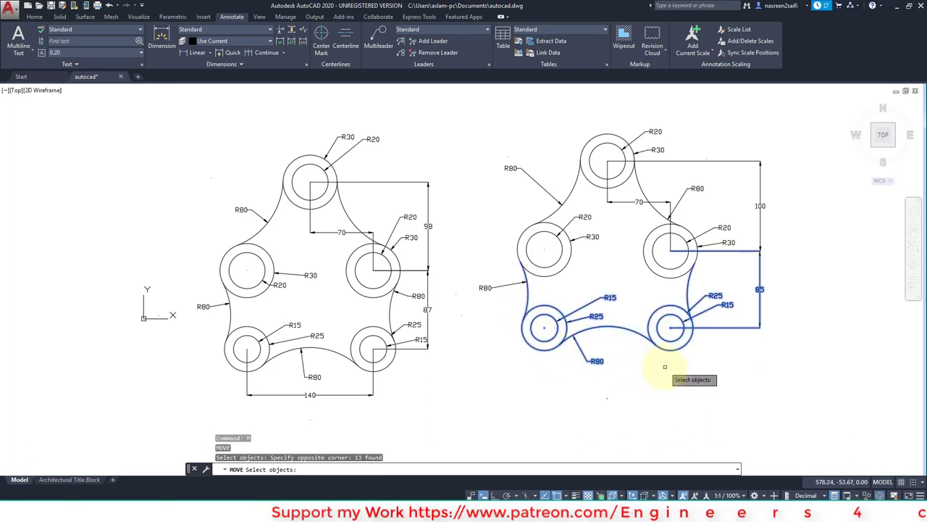
{"action": "key", "text": "Return"}
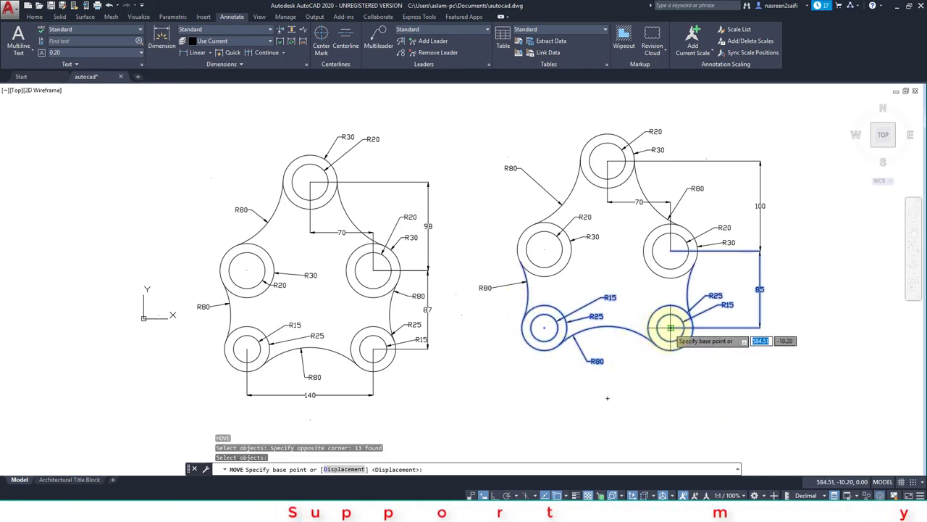
{"action": "left_click", "coordinate": [670, 328]}
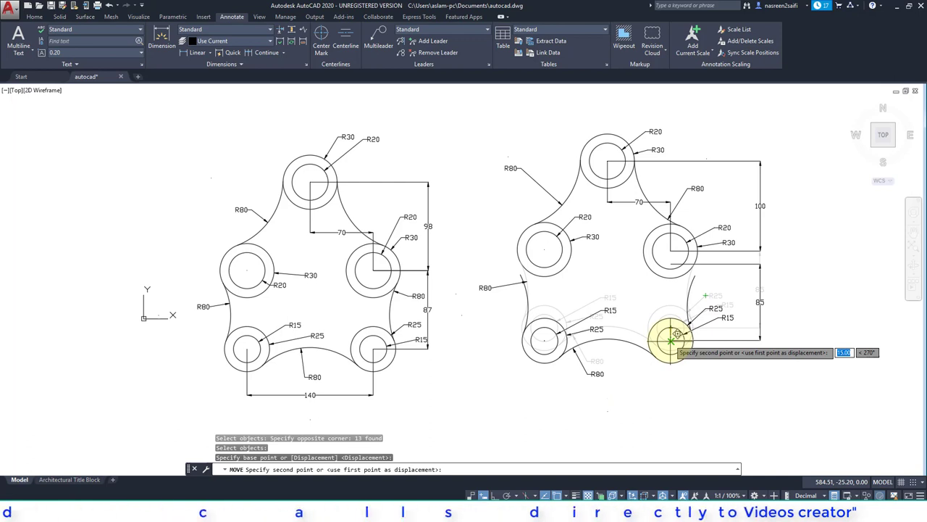
{"action": "key", "text": "Return"}
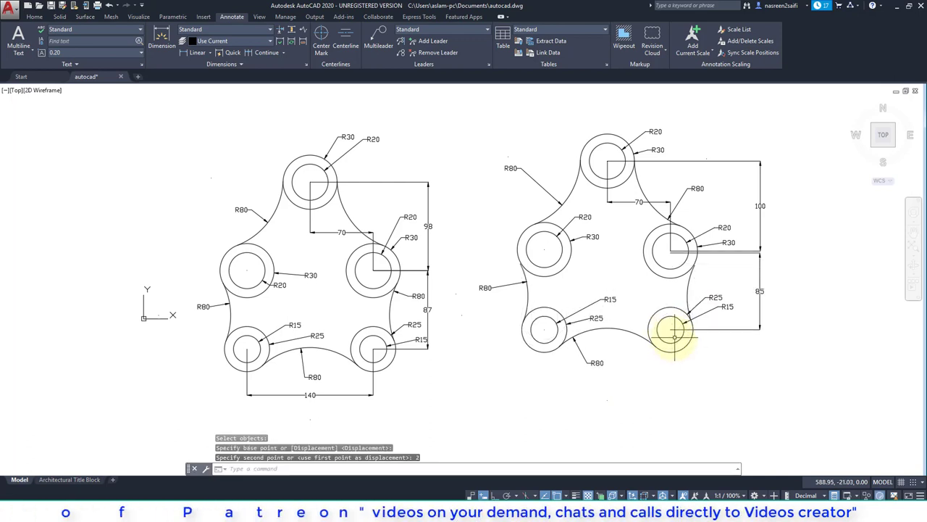
Erase the 85 dimension and the left and right side arcs
{"action": "type", "text": "ERASE"}
{"action": "key", "text": "Return"}
{"action": "left_click", "coordinate": [823, 354]}
{"action": "left_click", "coordinate": [724, 259]}
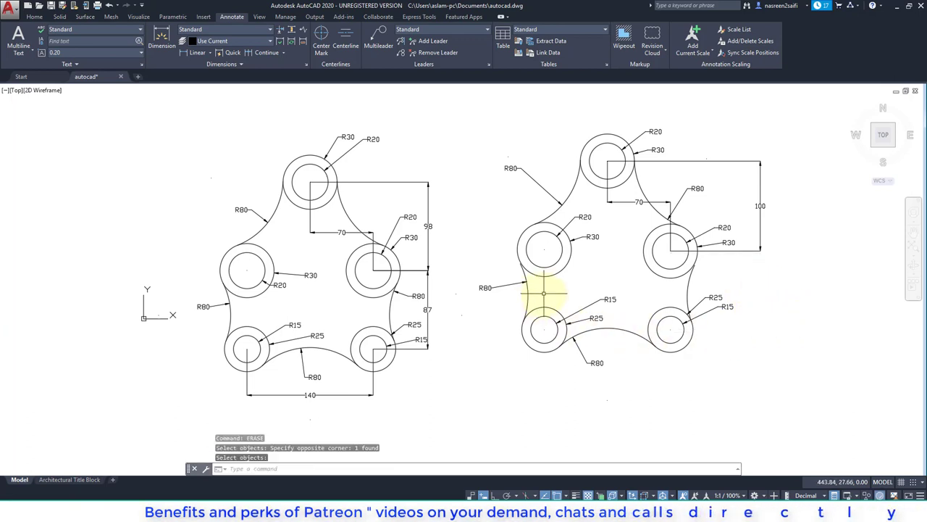
{"action": "key", "text": "Return"}
{"action": "key", "text": "Return"}
{"action": "left_click", "coordinate": [527, 293]}
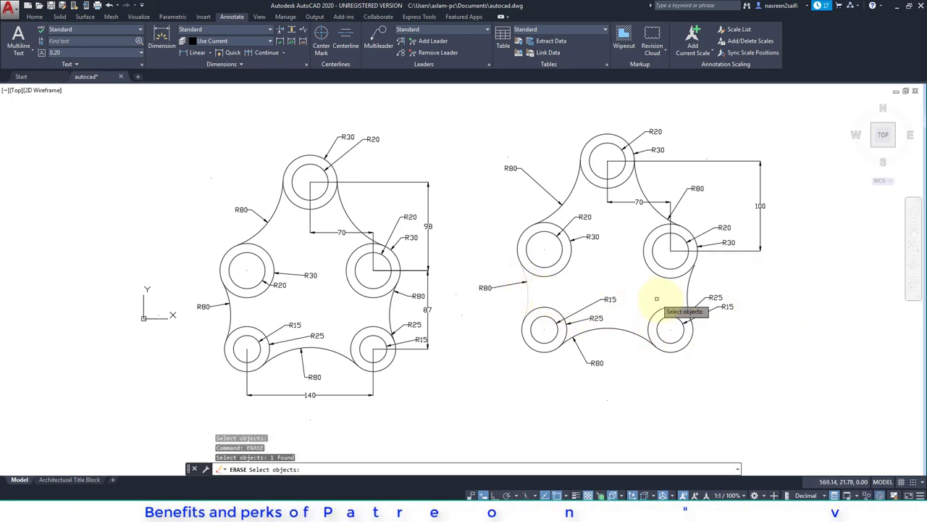
{"action": "left_click", "coordinate": [689, 295]}
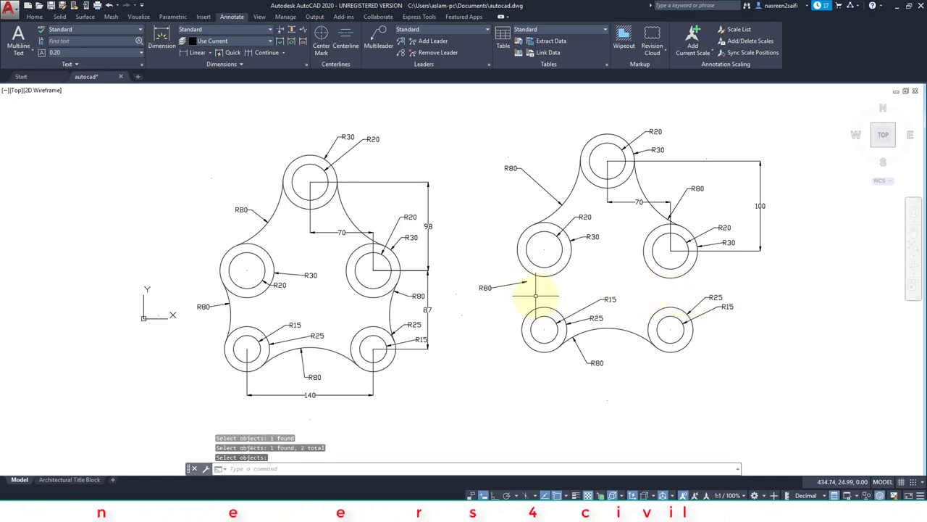
{"action": "key", "text": "Return"}
Fillet each side boss pair, left and right, with new R80 arcs
{"action": "type", "text": "first object or :"}
{"action": "key", "text": "Return"}
{"action": "left_click", "coordinate": [534, 274]}
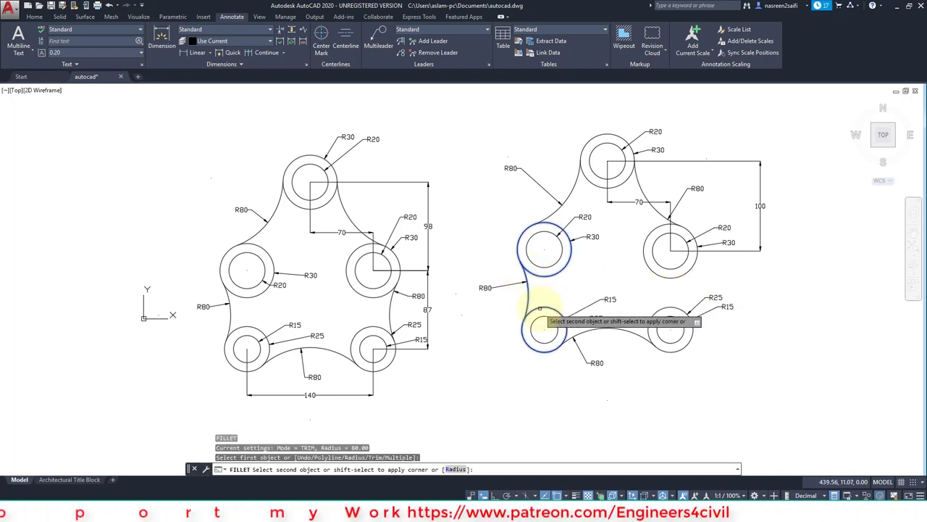
{"action": "left_click", "coordinate": [540, 309]}
{"action": "key", "text": "Return"}
{"action": "left_click", "coordinate": [689, 270]}
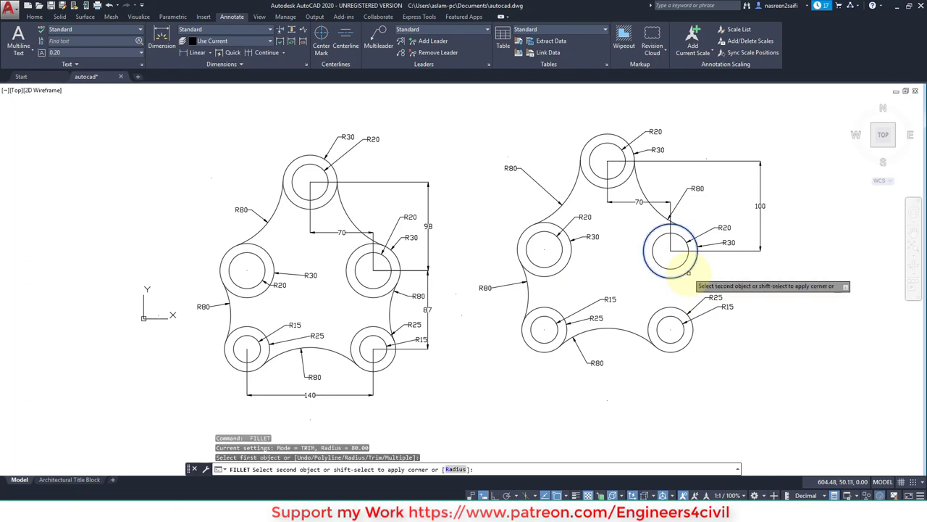
{"action": "left_click", "coordinate": [680, 308]}
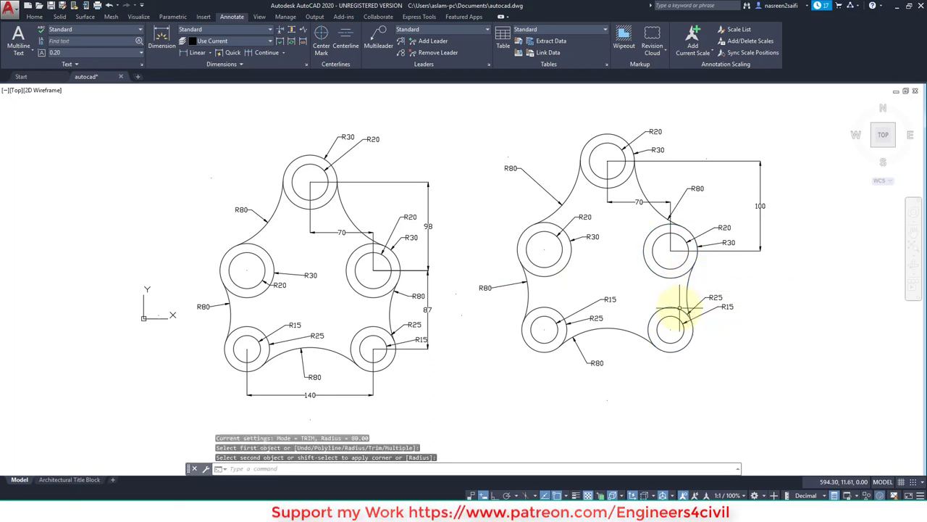
Add an 87 vertical dimension between the right-middle and lower-right boss centres
{"action": "left_click", "coordinate": [187, 52]}
{"action": "left_click", "coordinate": [670, 251]}
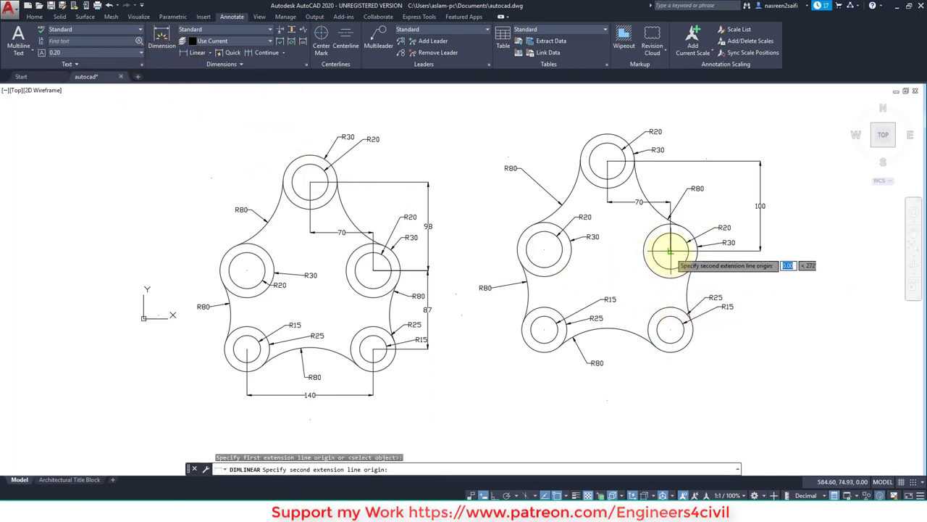
{"action": "left_click", "coordinate": [670, 329]}
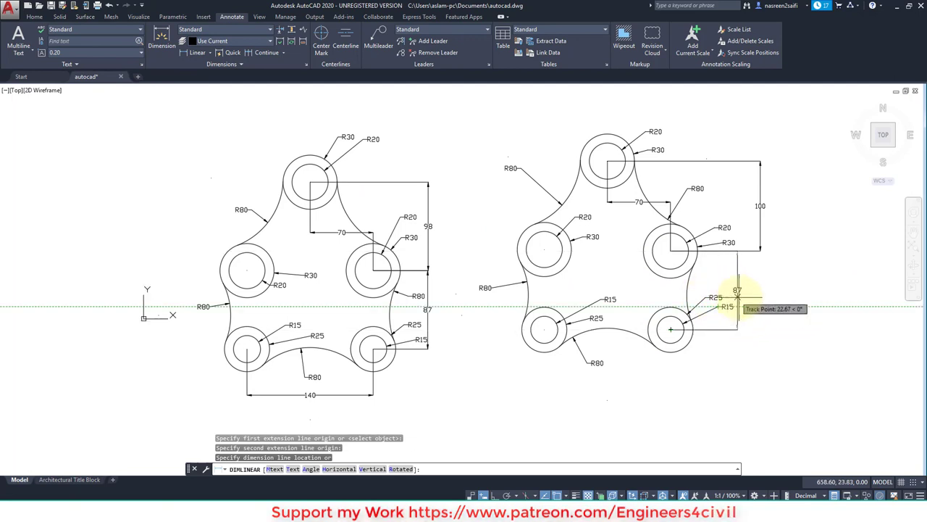
{"action": "left_click", "coordinate": [760, 298]}
{"action": "key", "text": "Escape"}
{"action": "key", "text": "Escape"}
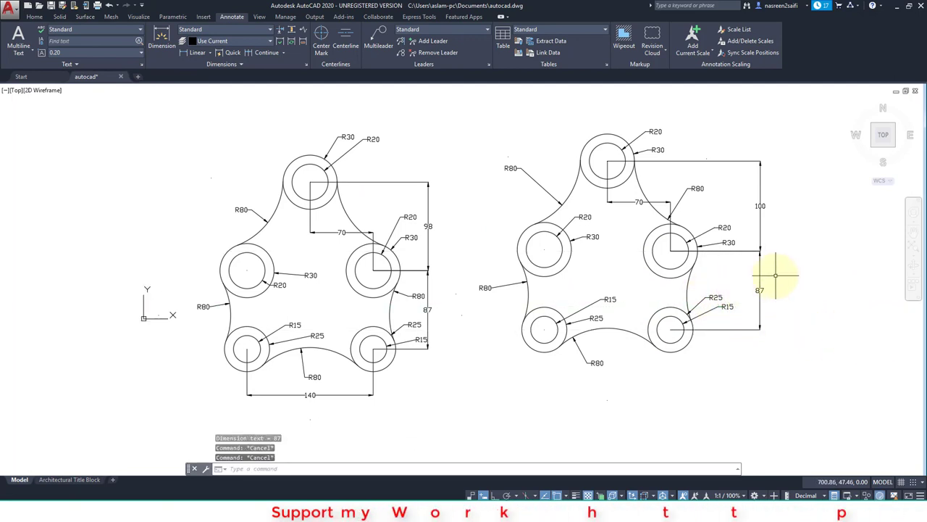
Move the top boss and its dimensions, 8 objects, by 2 units
{"action": "type", "text": "m"}
{"action": "key", "text": "Return"}
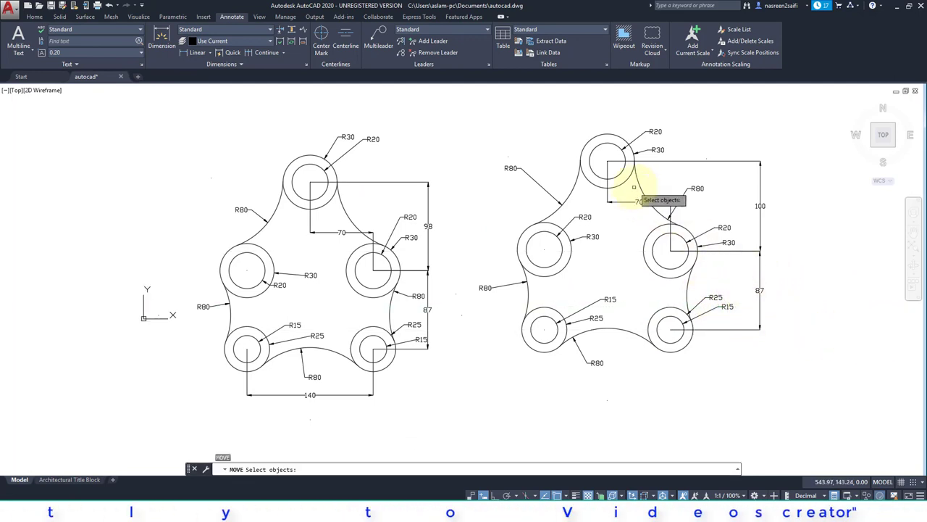
{"action": "left_click", "coordinate": [674, 189]}
{"action": "left_click", "coordinate": [563, 131]}
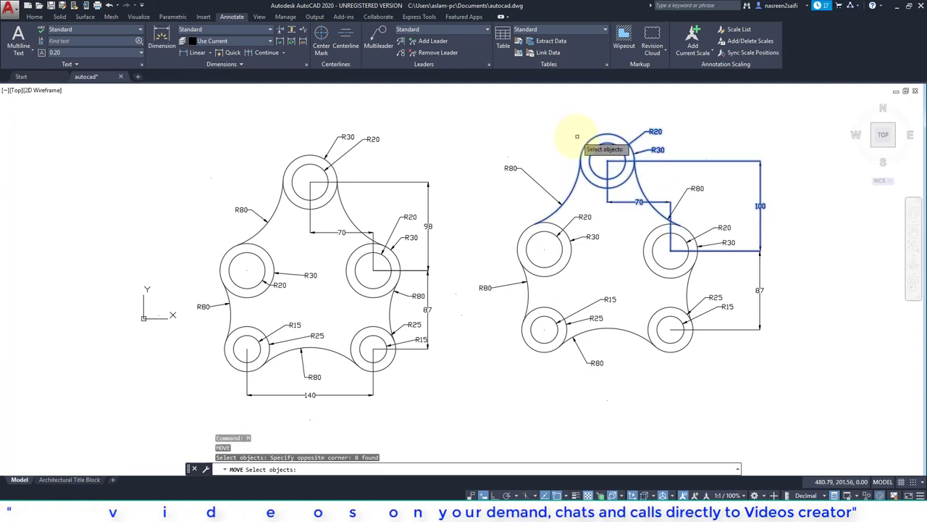
{"action": "key", "text": "Return"}
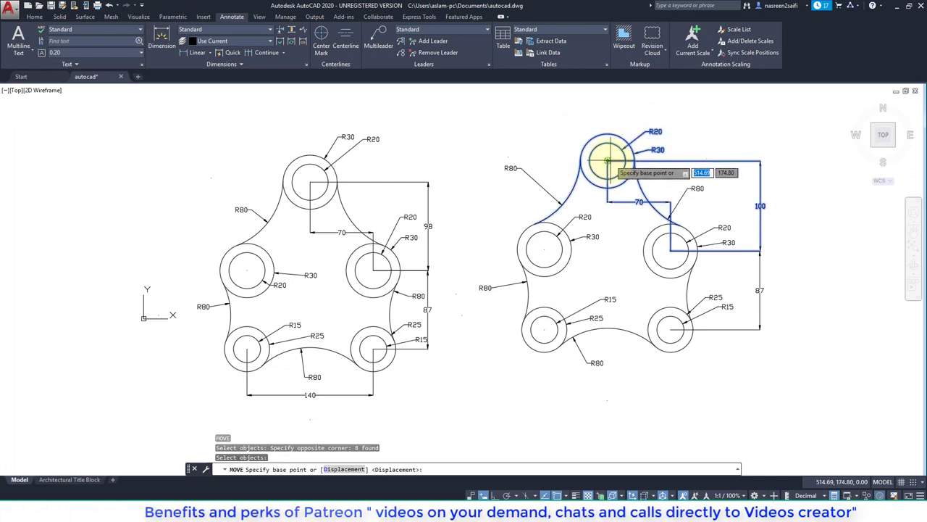
{"action": "left_click", "coordinate": [607, 160]}
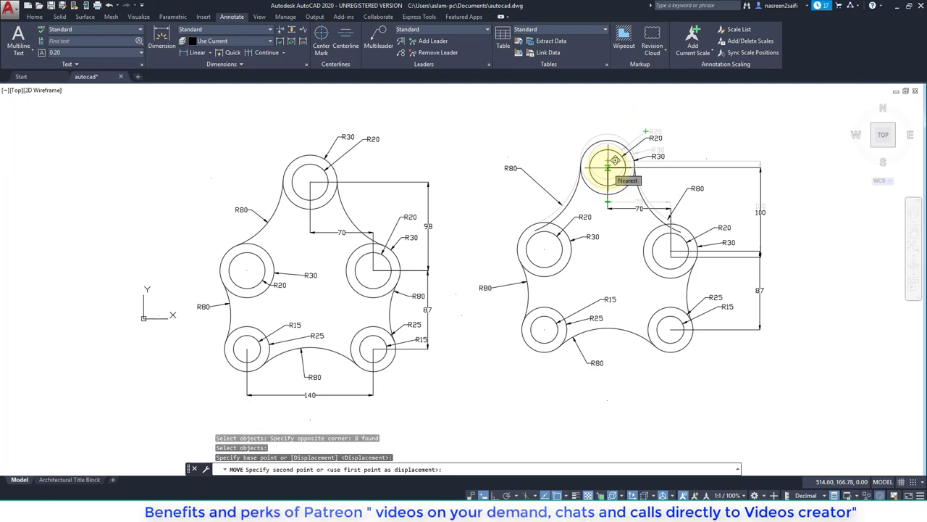
{"action": "type", "text": "2"}
{"action": "key", "text": "Return"}
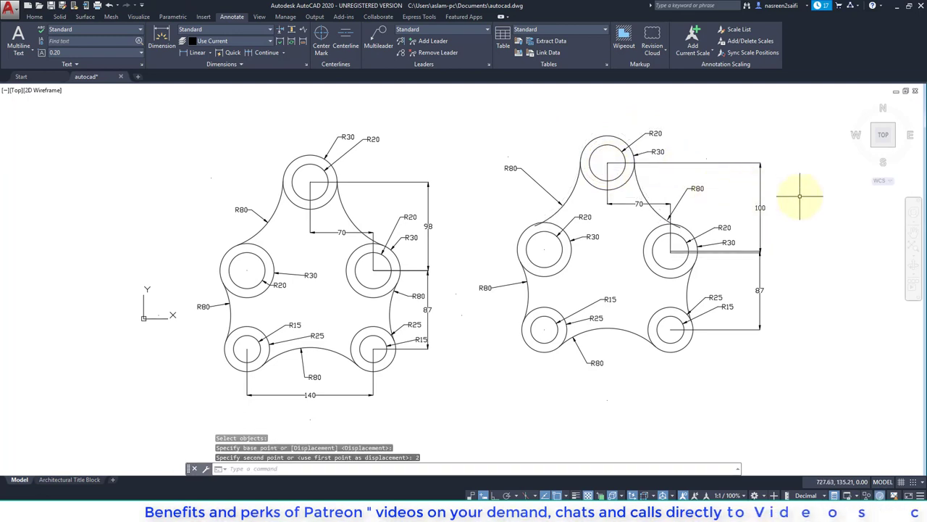
Erase the 100 dimension, the upper-left R80 leader and the arc between the upper bosses
{"action": "key", "text": "Return"}
{"action": "left_click", "coordinate": [838, 210]}
{"action": "left_click", "coordinate": [735, 134]}
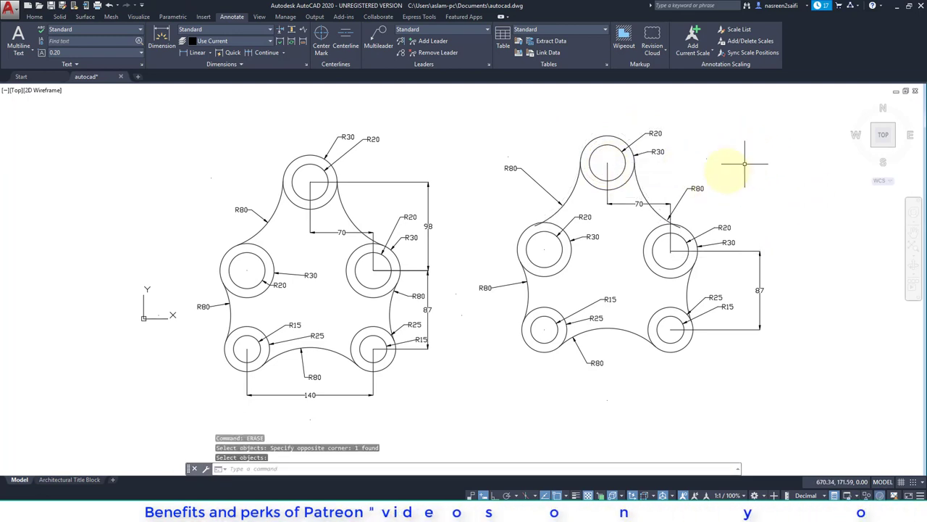
{"action": "left_click", "coordinate": [579, 197]}
{"action": "left_click", "coordinate": [555, 207]}
{"action": "key", "text": "Return"}
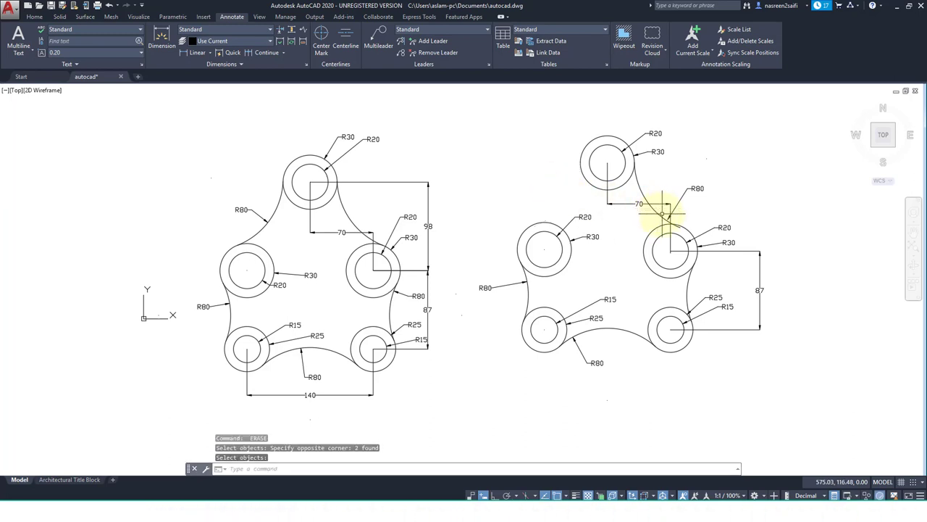
{"action": "key", "text": "Return"}
{"action": "left_click", "coordinate": [654, 195]}
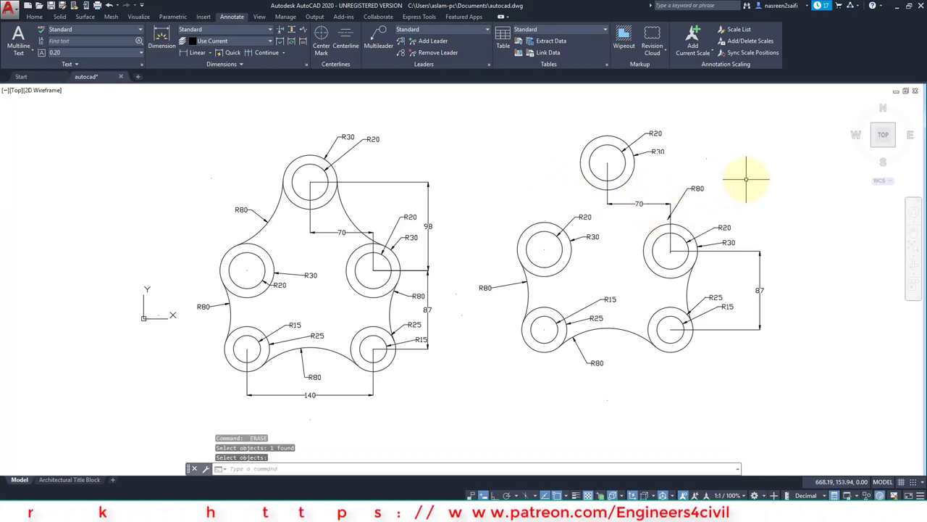
{"action": "key", "text": "Return"}
Fillet the top boss to the upper-left and right bosses with R80 arcs
{"action": "type", "text": "f"}
{"action": "key", "text": "Return"}
{"action": "left_click", "coordinate": [584, 176]}
{"action": "left_click", "coordinate": [542, 221]}
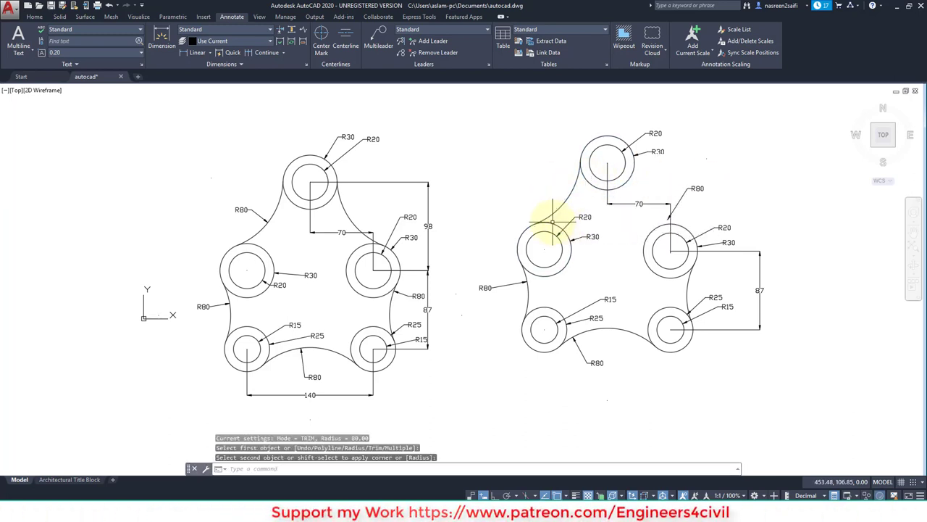
{"action": "key", "text": "Return"}
{"action": "left_click", "coordinate": [635, 172]}
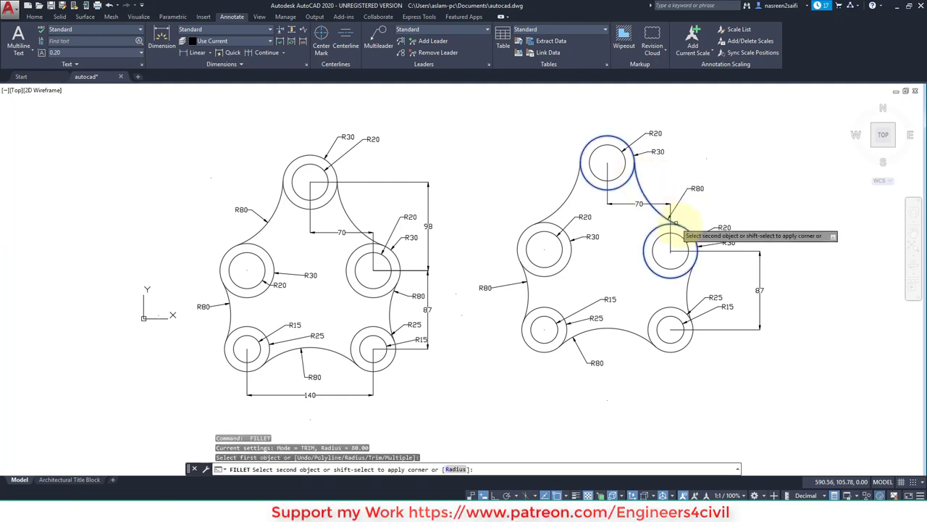
{"action": "left_click", "coordinate": [691, 224]}
Dimension the top-to-right boss centres as 98 and the bottom boss centres as 140
{"action": "key", "text": "Escape"}
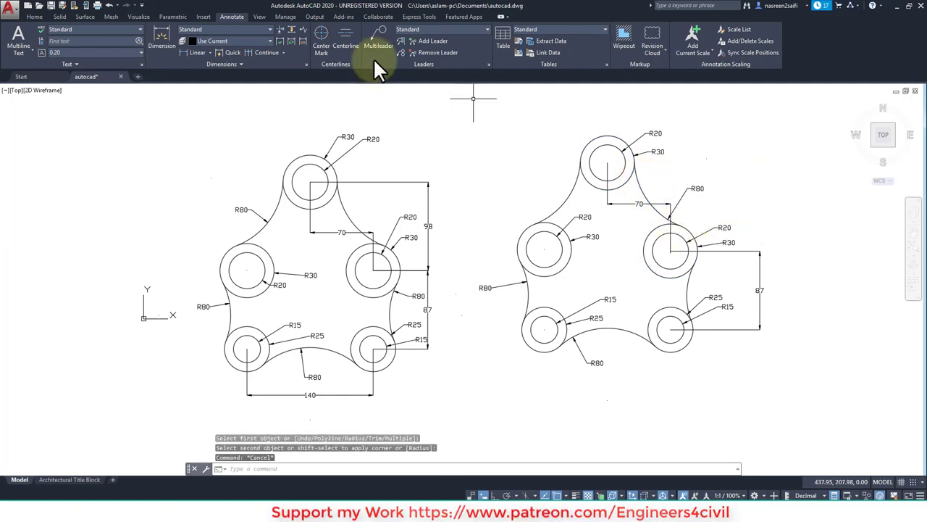
{"action": "left_click", "coordinate": [202, 52]}
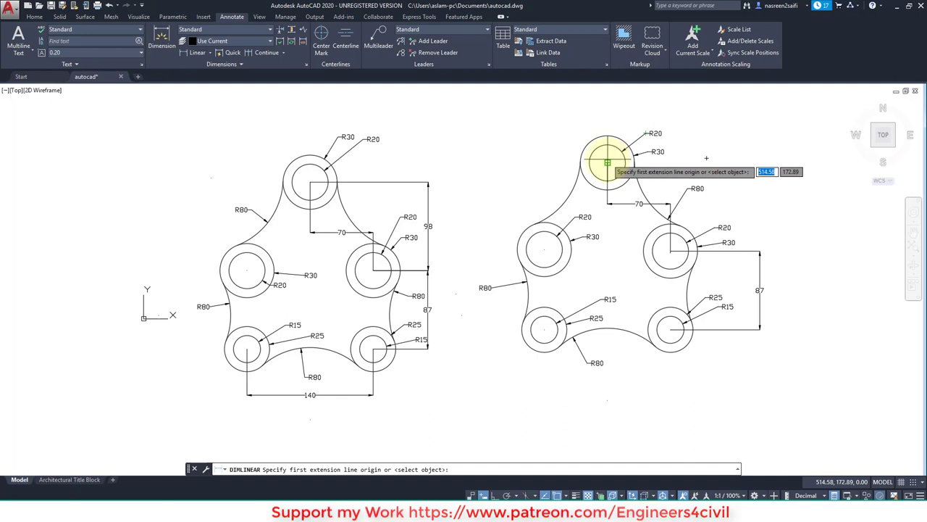
{"action": "left_click", "coordinate": [607, 162]}
{"action": "left_click", "coordinate": [670, 250]}
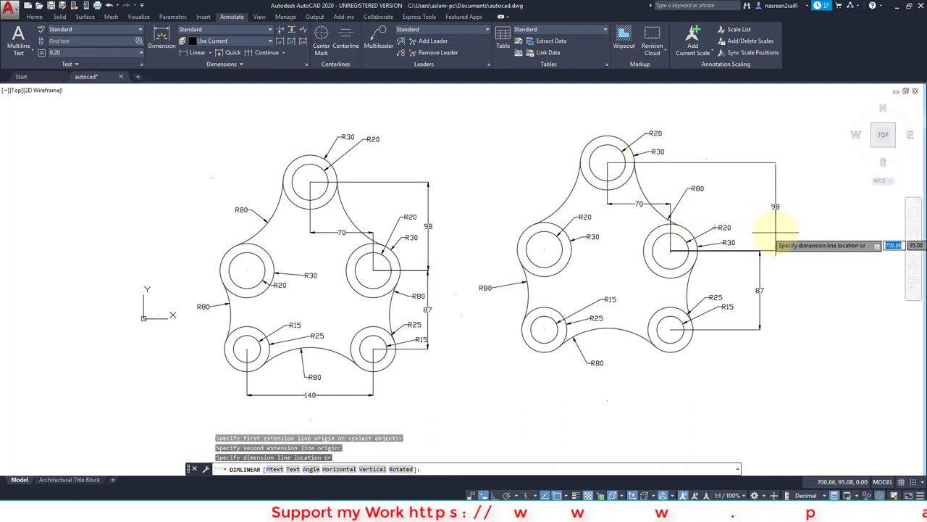
{"action": "left_click", "coordinate": [760, 245]}
{"action": "key", "text": "Return"}
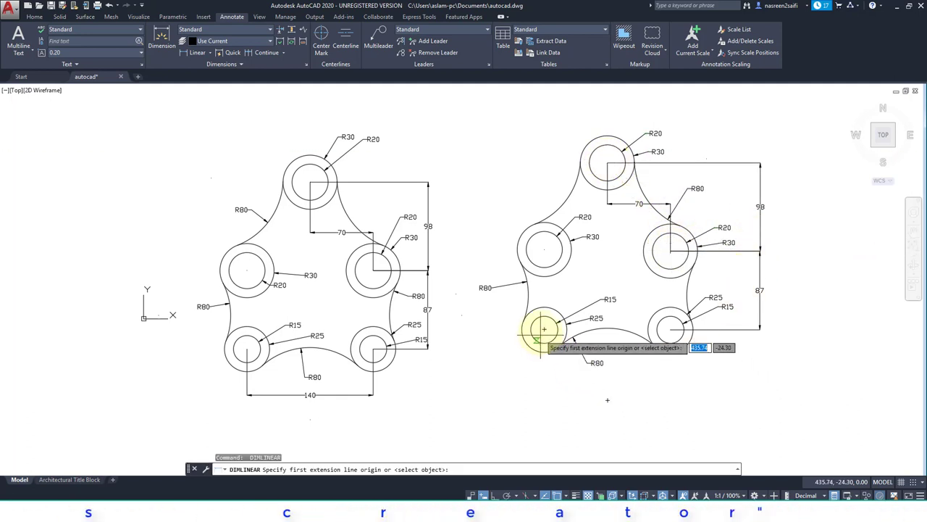
{"action": "left_click", "coordinate": [543, 330]}
{"action": "left_click", "coordinate": [670, 330]}
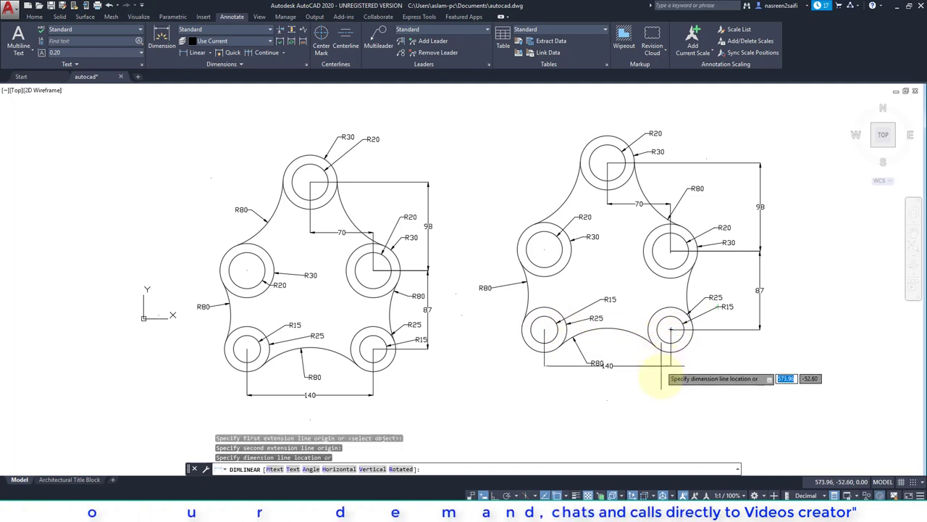
{"action": "left_click", "coordinate": [661, 378]}
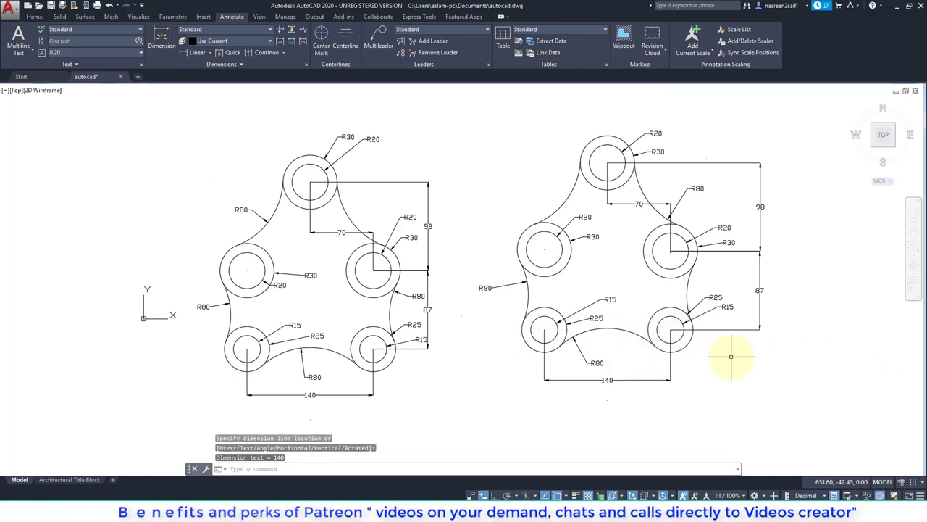
Hatch the left, right, top and both bottom boss holes solid black
{"action": "type", "text": "h"}
{"action": "key", "text": "Return"}
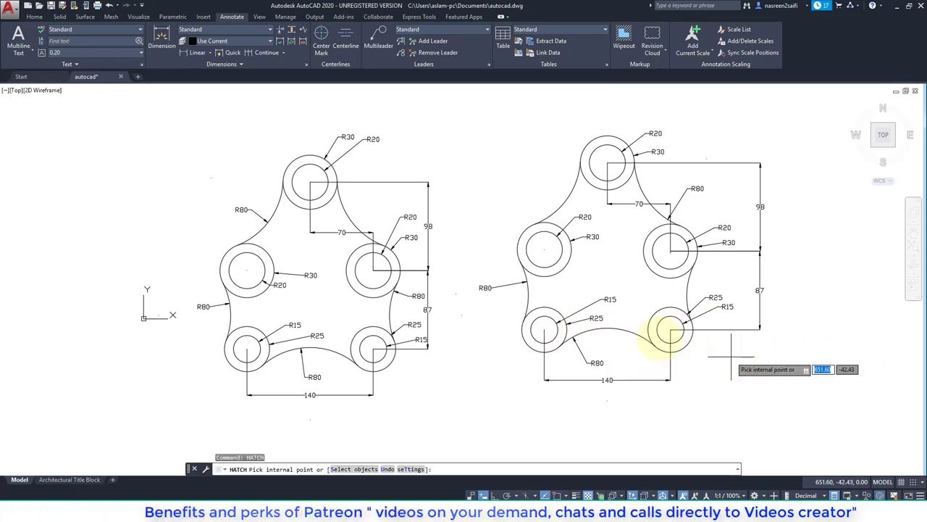
{"action": "left_click", "coordinate": [542, 250]}
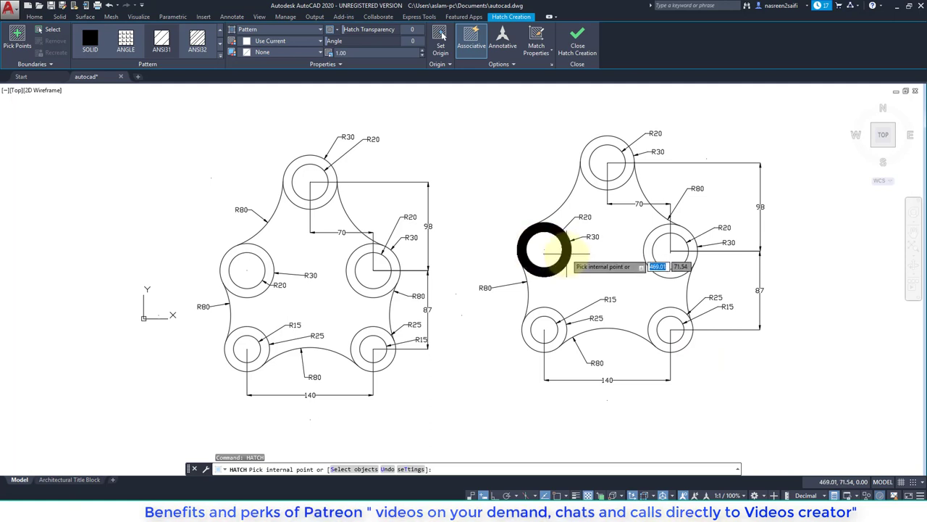
{"action": "left_click", "coordinate": [668, 250]}
{"action": "left_click", "coordinate": [667, 250]}
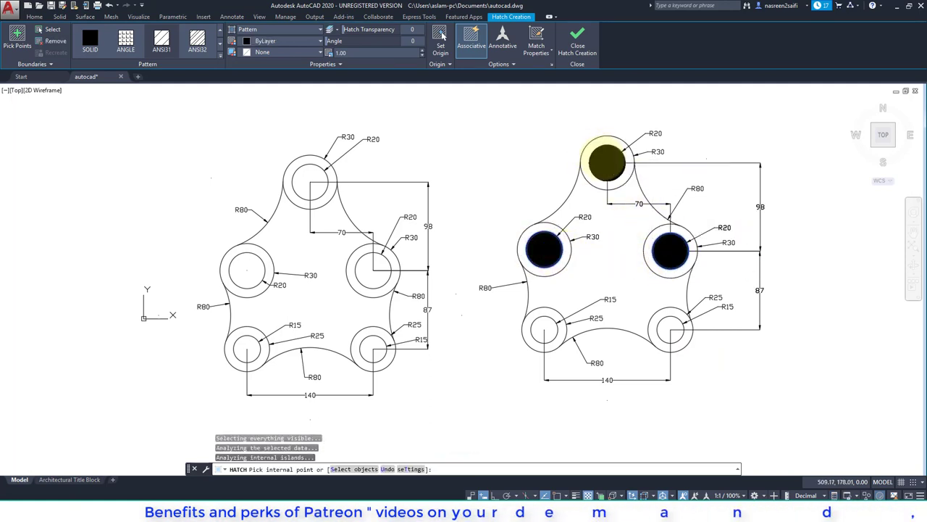
{"action": "left_click", "coordinate": [606, 161]}
{"action": "left_click", "coordinate": [553, 329]}
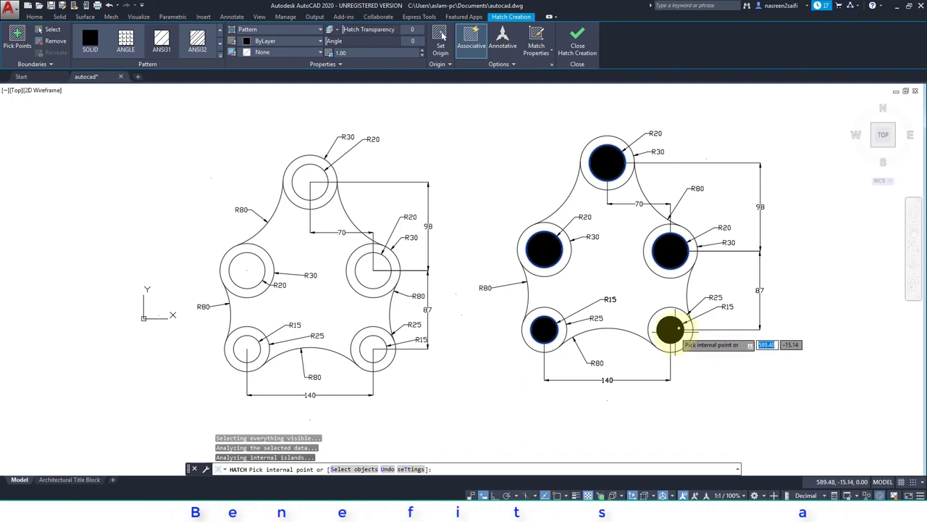
{"action": "left_click", "coordinate": [669, 327]}
{"action": "key", "text": "Return"}
{"action": "key", "text": "Return"}
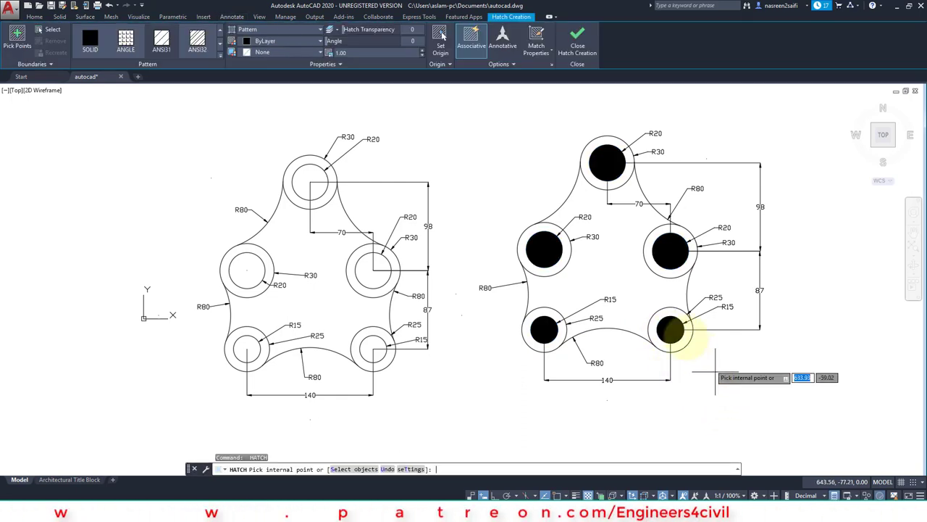
Fill the plate body with a solid yellow hatch
{"action": "left_click", "coordinate": [82, 37]}
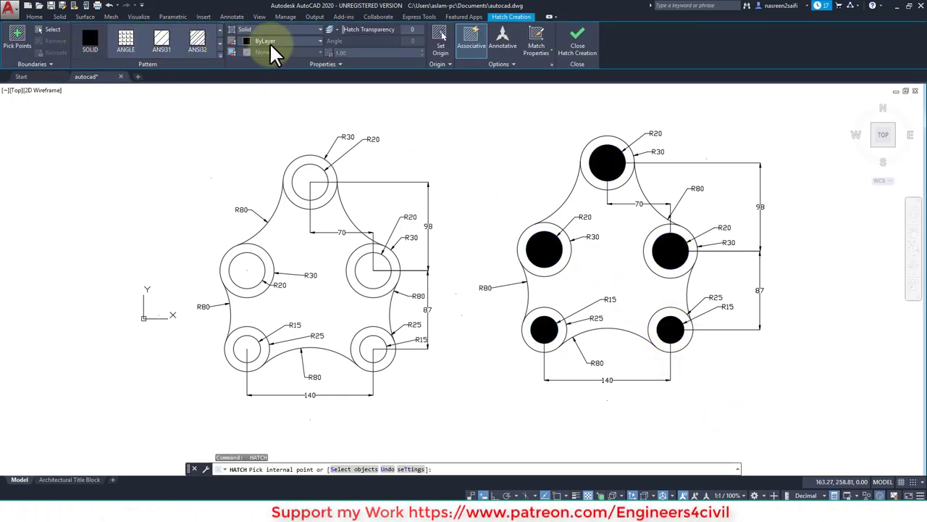
{"action": "left_click", "coordinate": [272, 41]}
{"action": "left_click", "coordinate": [259, 118]}
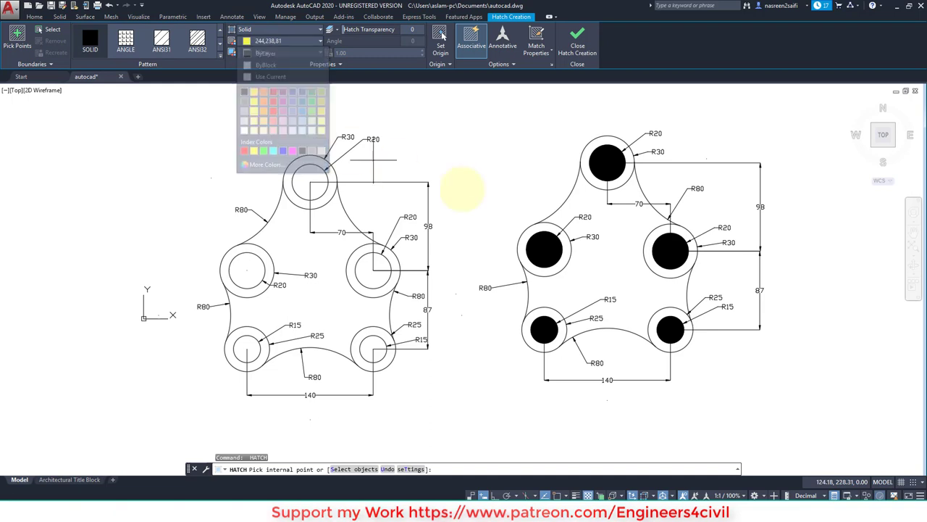
{"action": "left_click", "coordinate": [602, 261]}
{"action": "key", "text": "Escape"}
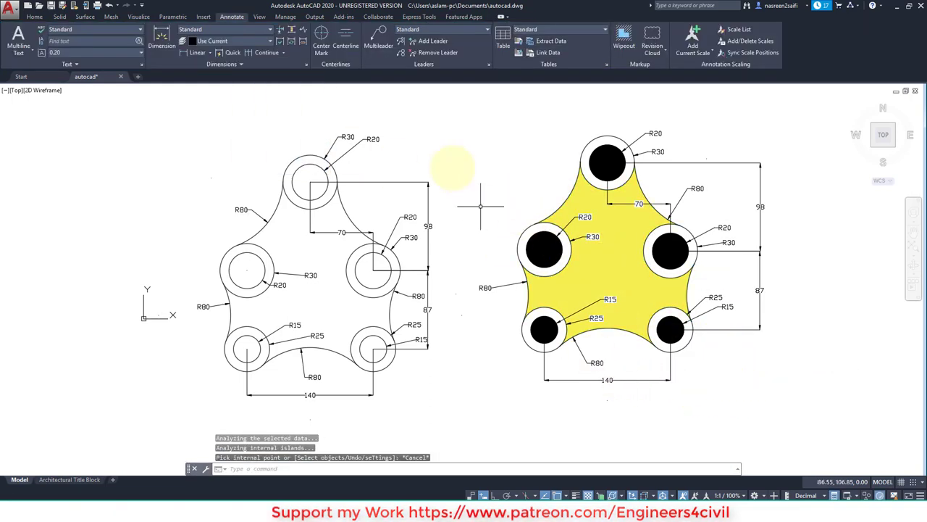
Fill all five boss rings with a solid red hatch
{"action": "key", "text": "Return"}
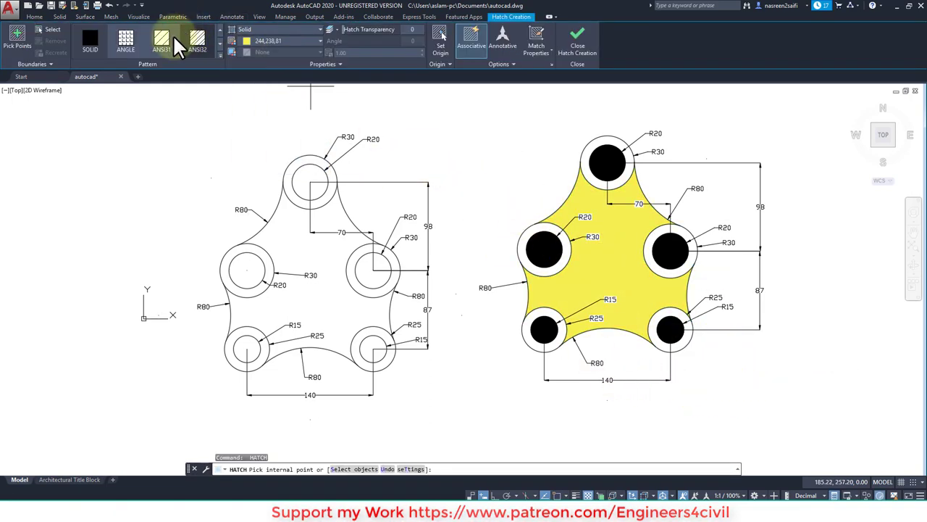
{"action": "left_click", "coordinate": [307, 40]}
{"action": "left_click", "coordinate": [273, 100]}
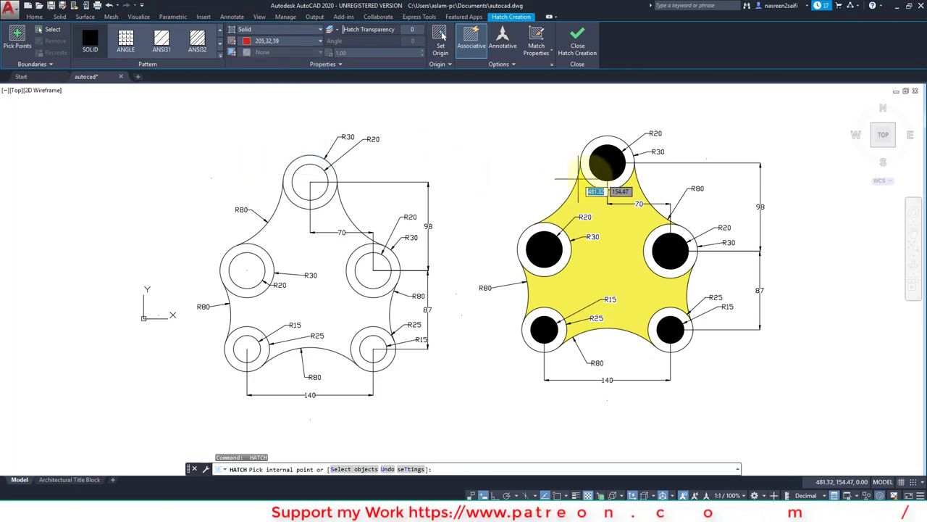
{"action": "left_click", "coordinate": [596, 169]}
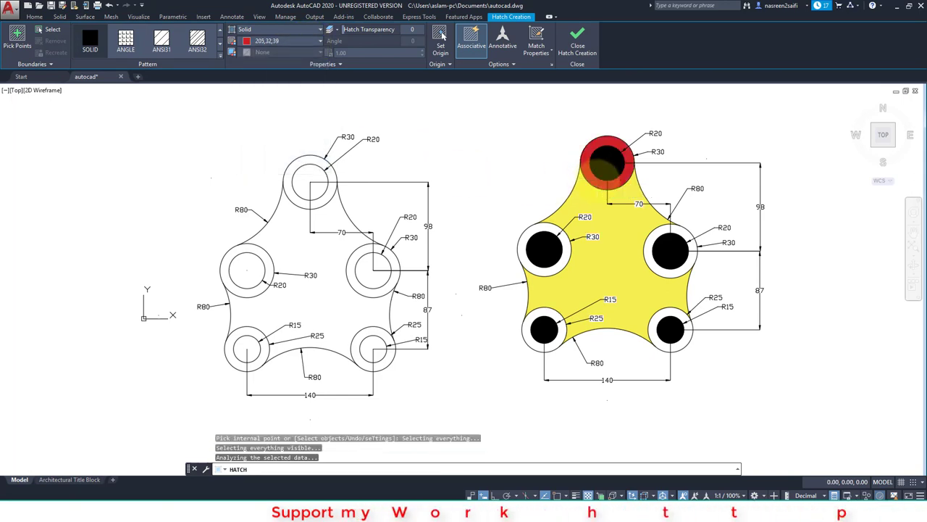
{"action": "left_click", "coordinate": [575, 257]}
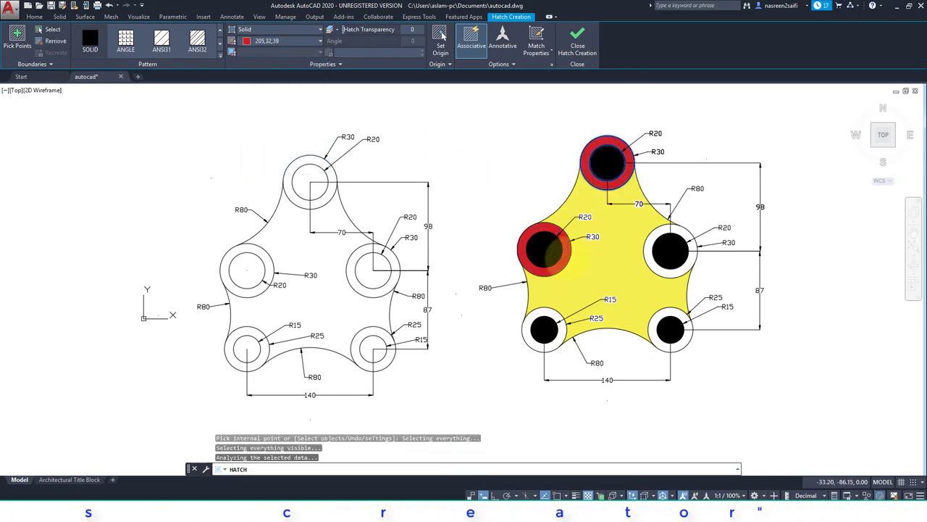
{"action": "left_click", "coordinate": [659, 230]}
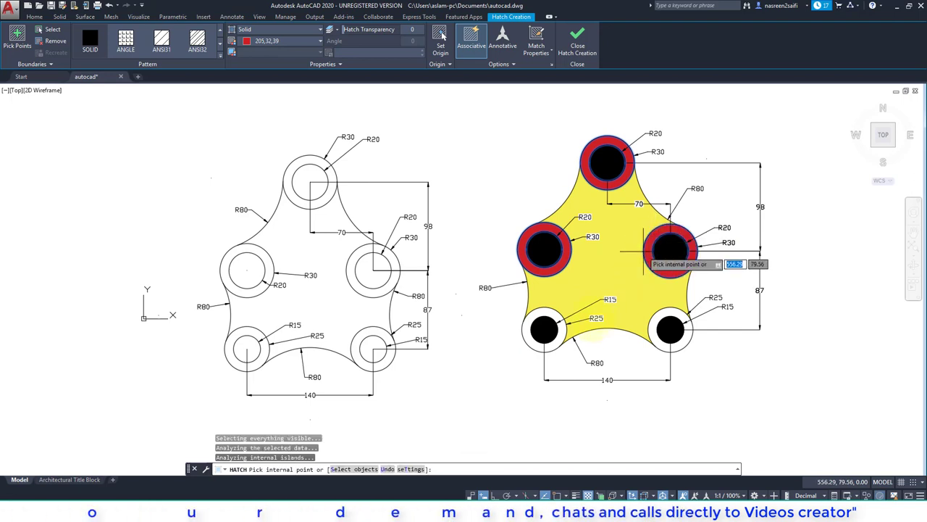
{"action": "left_click", "coordinate": [562, 327]}
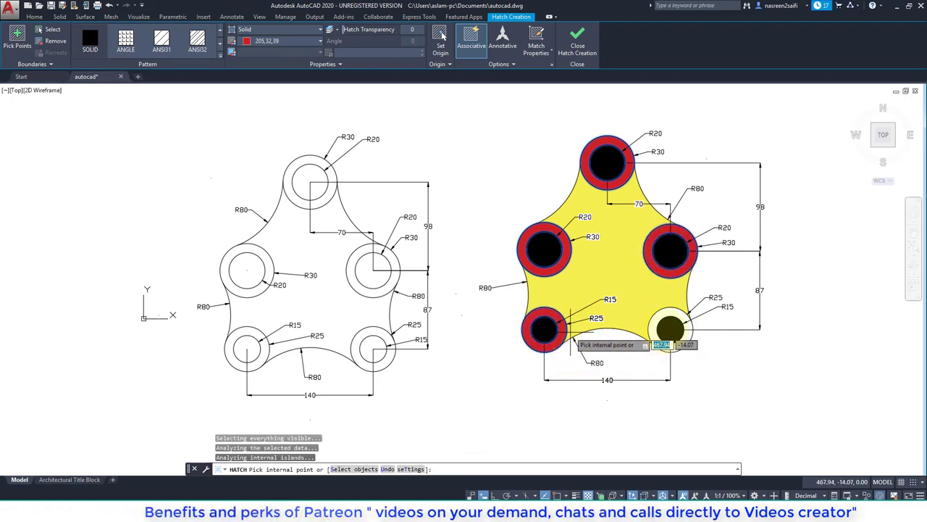
{"action": "left_click", "coordinate": [680, 311]}
Move the original uncoloured plate's 33 objects closer beside the filled copy
{"action": "key", "text": "Escape"}
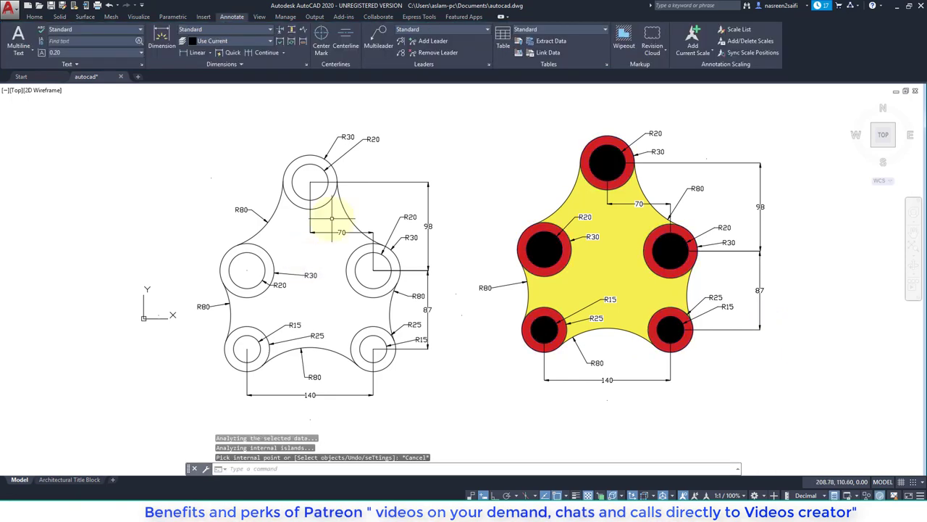
{"action": "scroll", "coordinate": [413, 270], "scroll_direction": "down", "scroll_amount": 2}
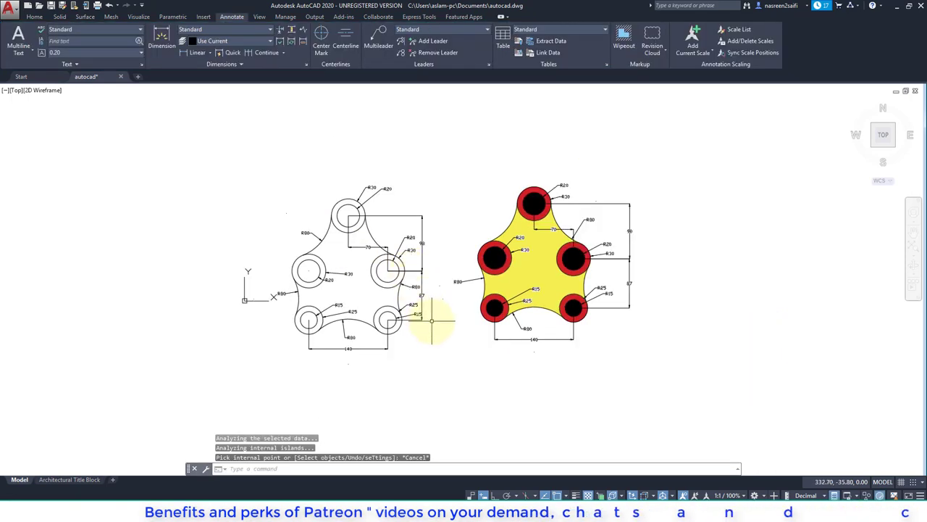
{"action": "type", "text": "M"}
{"action": "key", "text": "Return"}
{"action": "left_click", "coordinate": [433, 385]}
{"action": "left_click", "coordinate": [220, 142]}
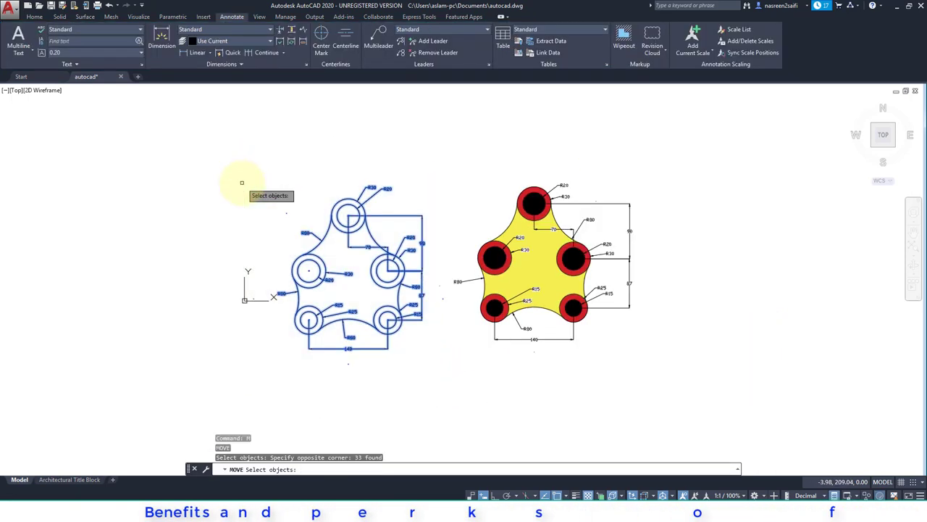
{"action": "key", "text": "Return"}
{"action": "left_click", "coordinate": [339, 257]}
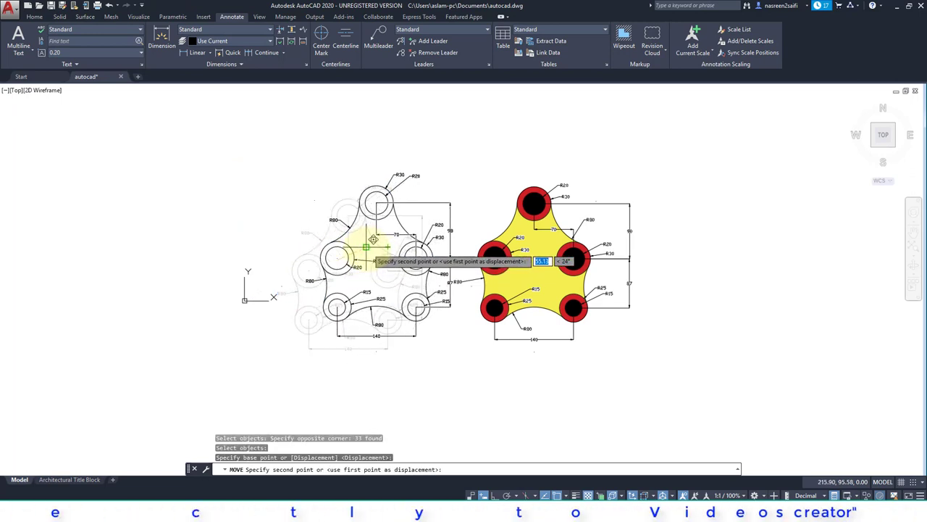
{"action": "left_click", "coordinate": [360, 252]}
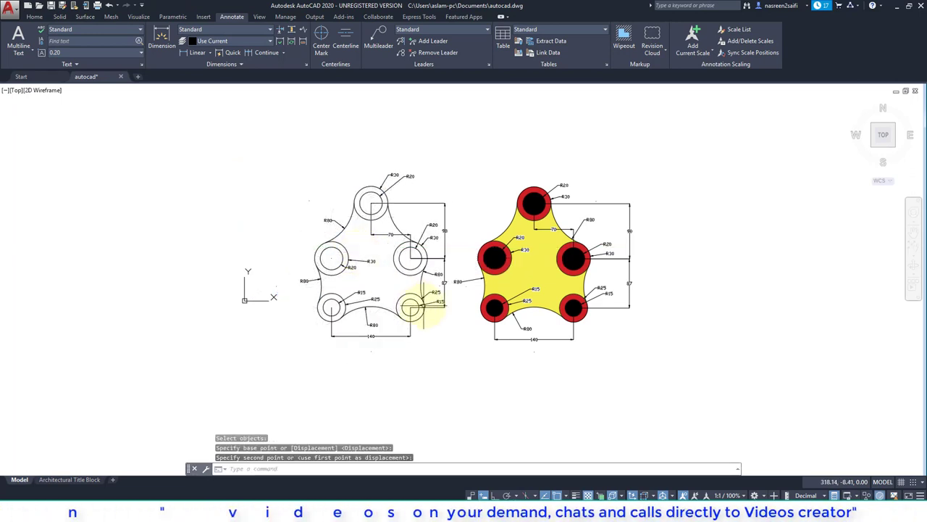